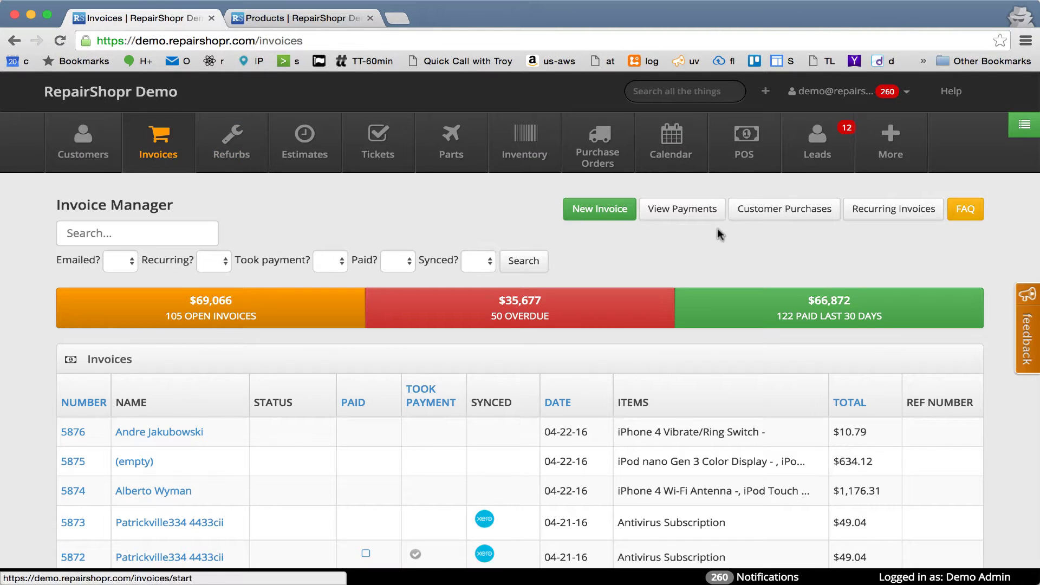
# Open the Customer Purchases list from the Invoice Manager
pyautogui.click(792, 215)
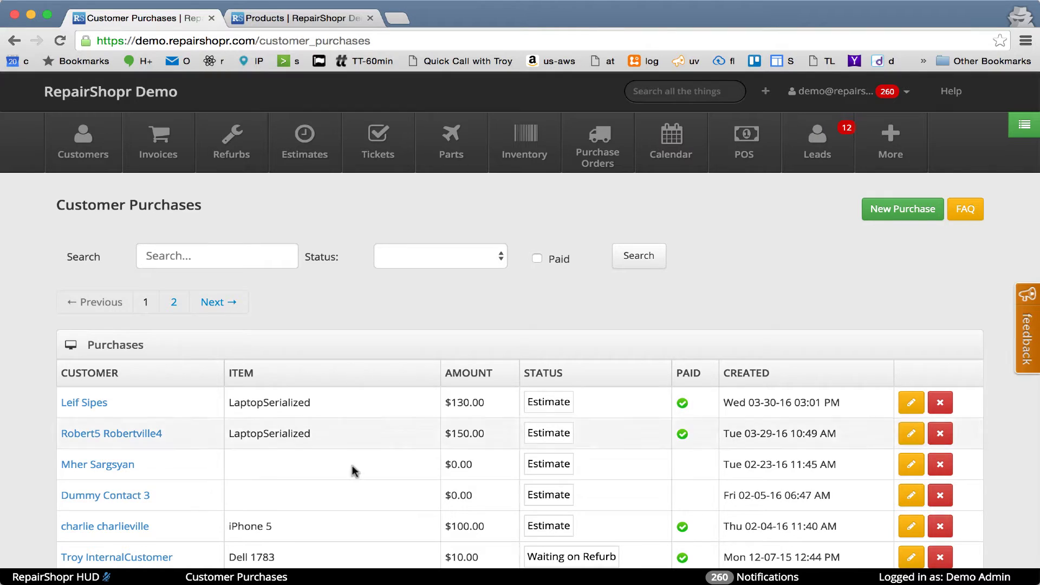
# Create a new purchase for an existing customer chosen from the name autocomplete
pyautogui.click(887, 218)
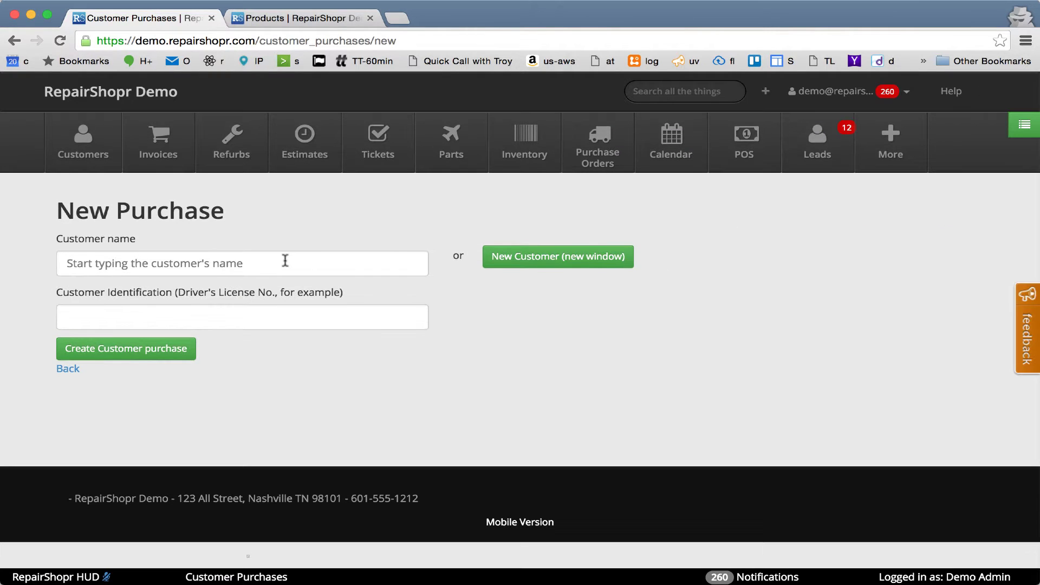
pyautogui.click(285, 261)
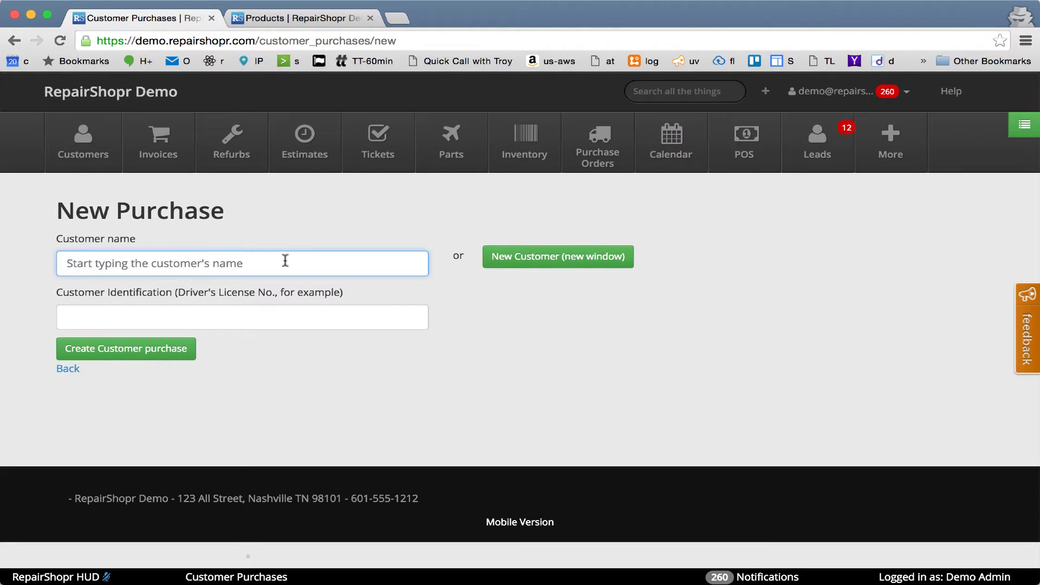
pyautogui.write('wyma')
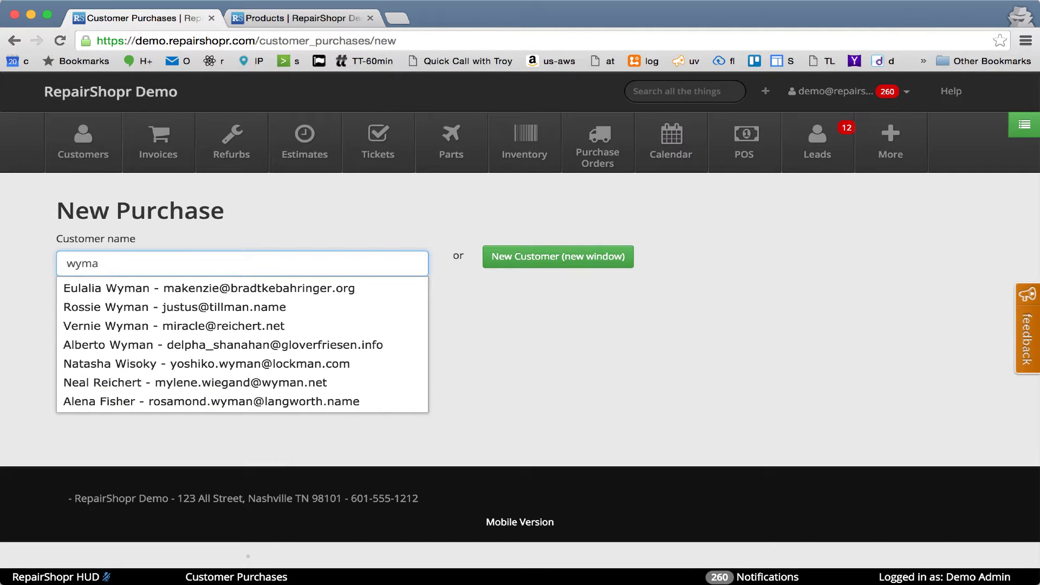
pyautogui.click(235, 344)
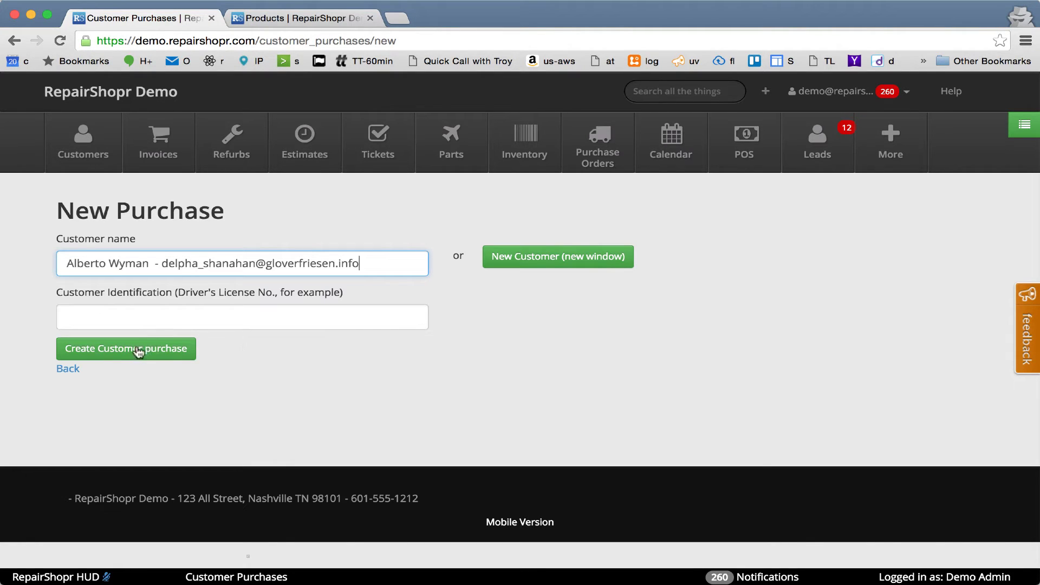
pyautogui.click(183, 315)
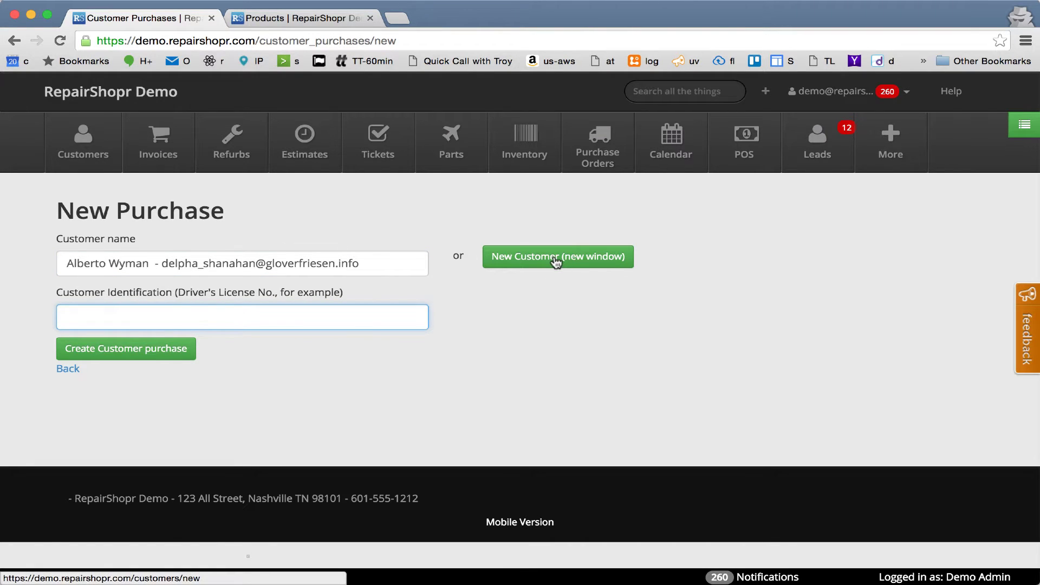
pyautogui.click(142, 356)
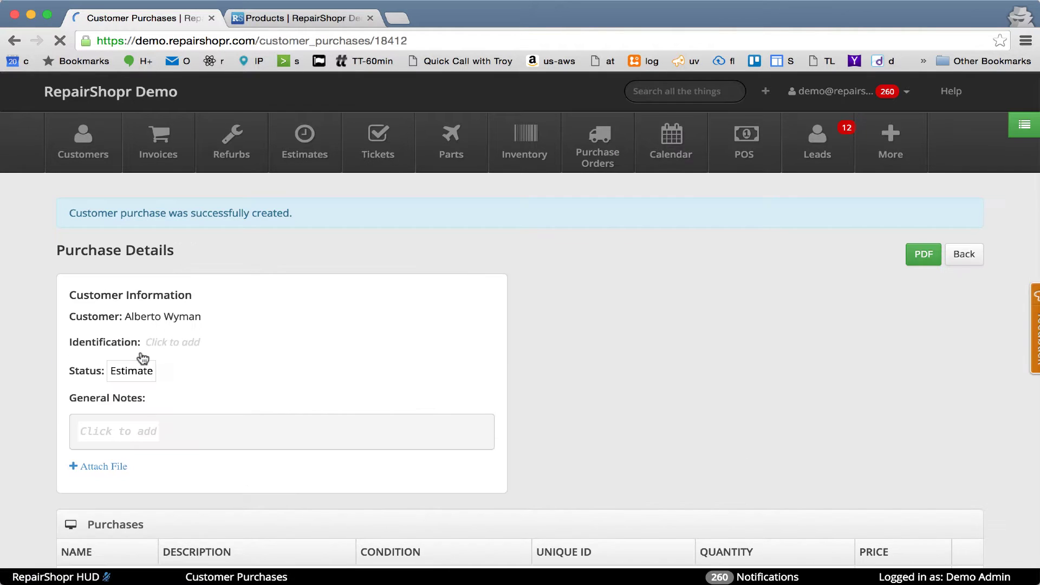
# Add a Dell 1783 with serial ABC123943, condition Like New, price 250 to the purchase
pyautogui.scroll(-4, 276, 353)
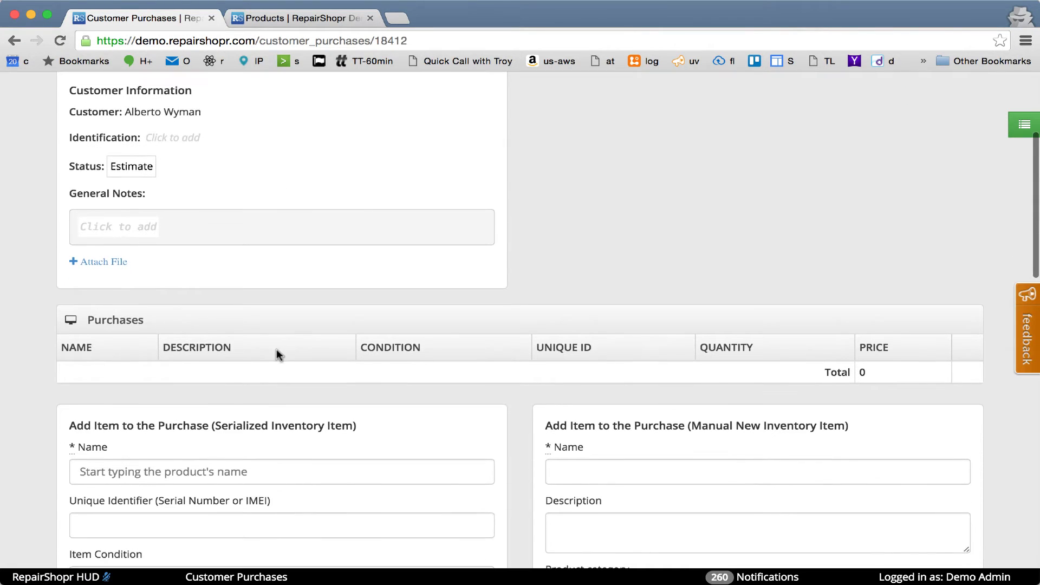
pyautogui.scroll(-4, 276, 355)
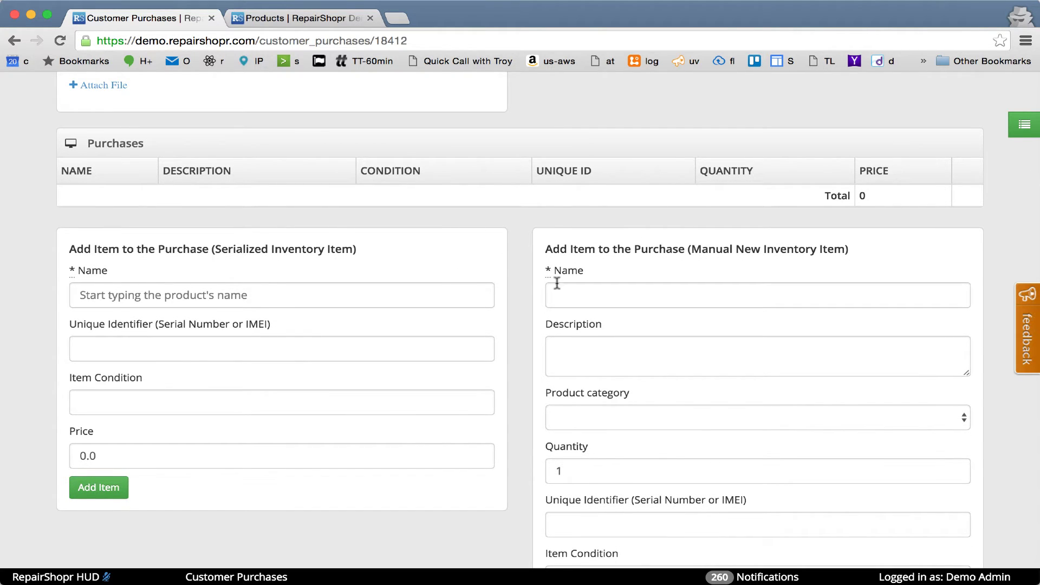
pyautogui.click(380, 297)
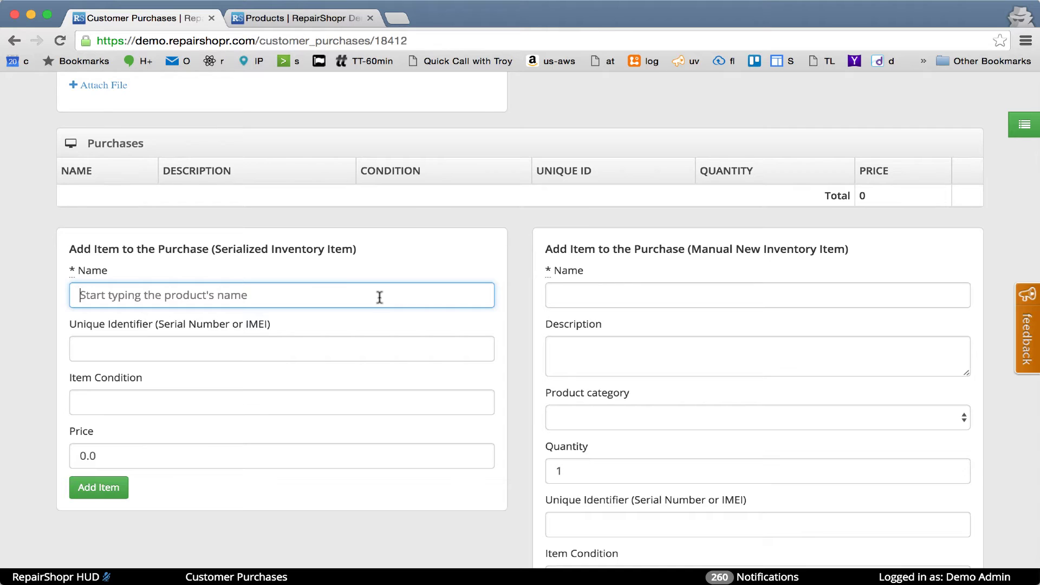
pyautogui.write('dell')
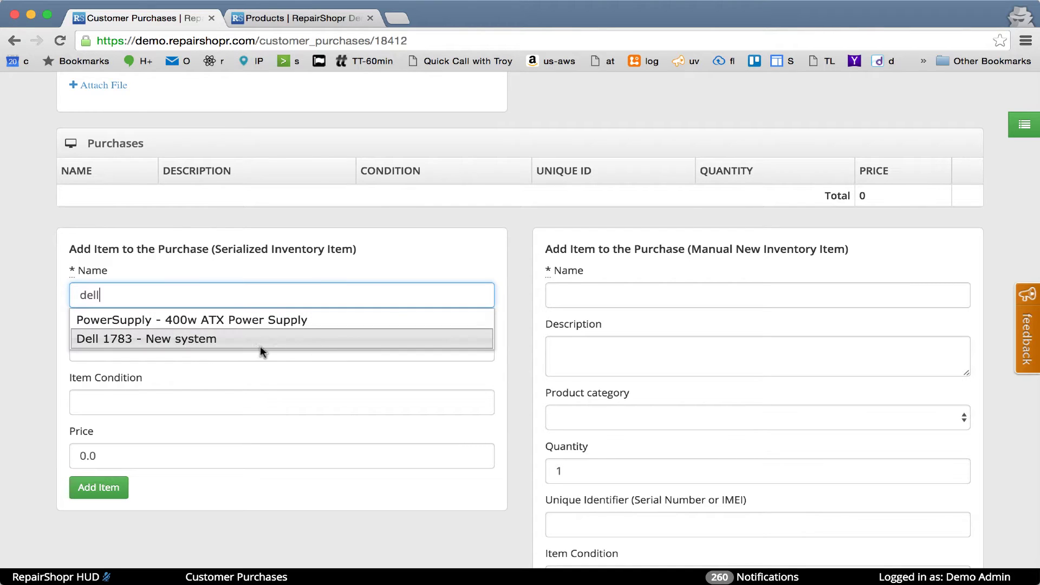
pyautogui.click(242, 339)
pyautogui.press('Tab')
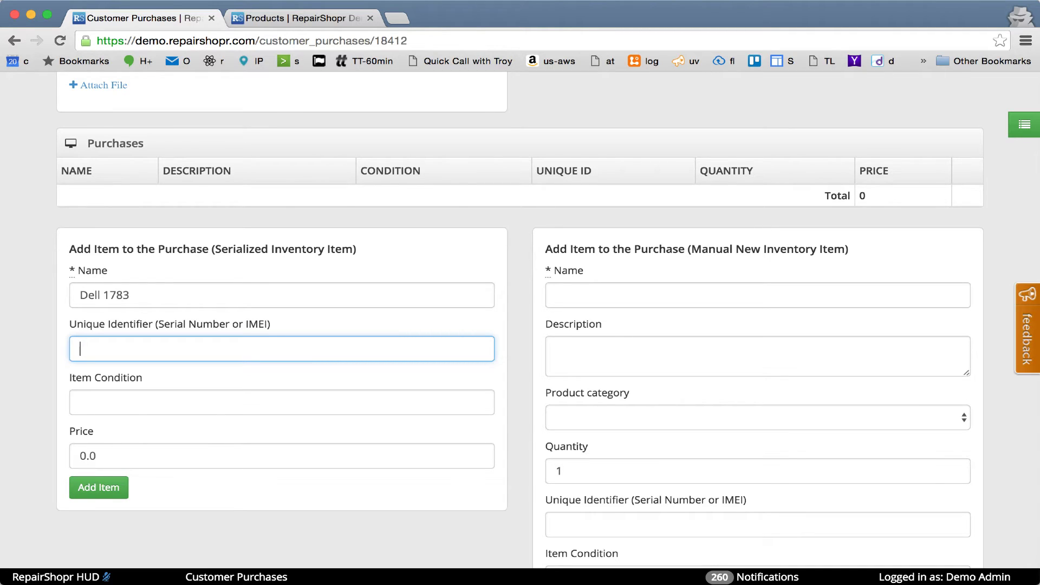
pyautogui.write('ABC')
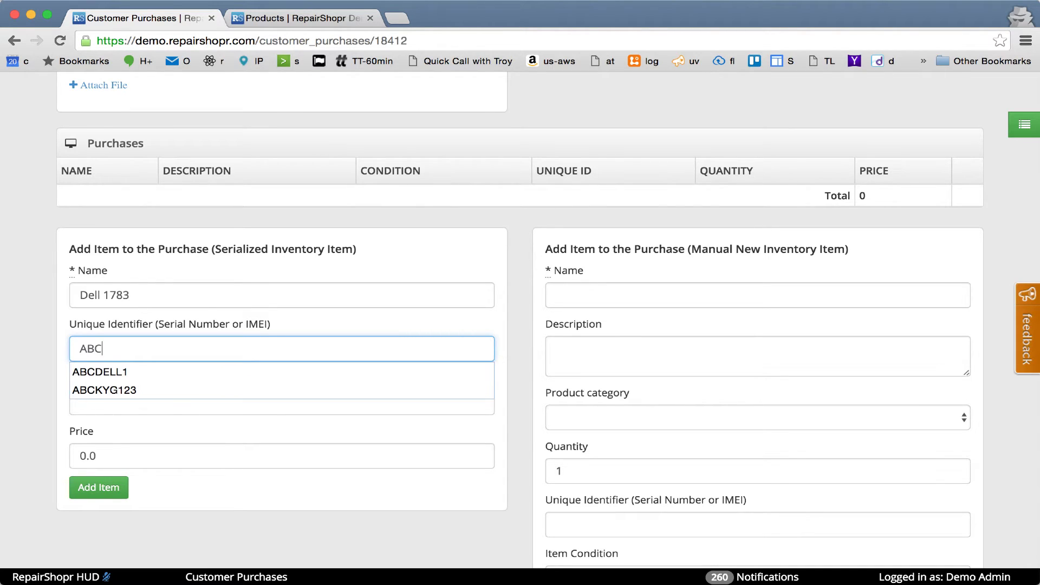
pyautogui.write('123943')
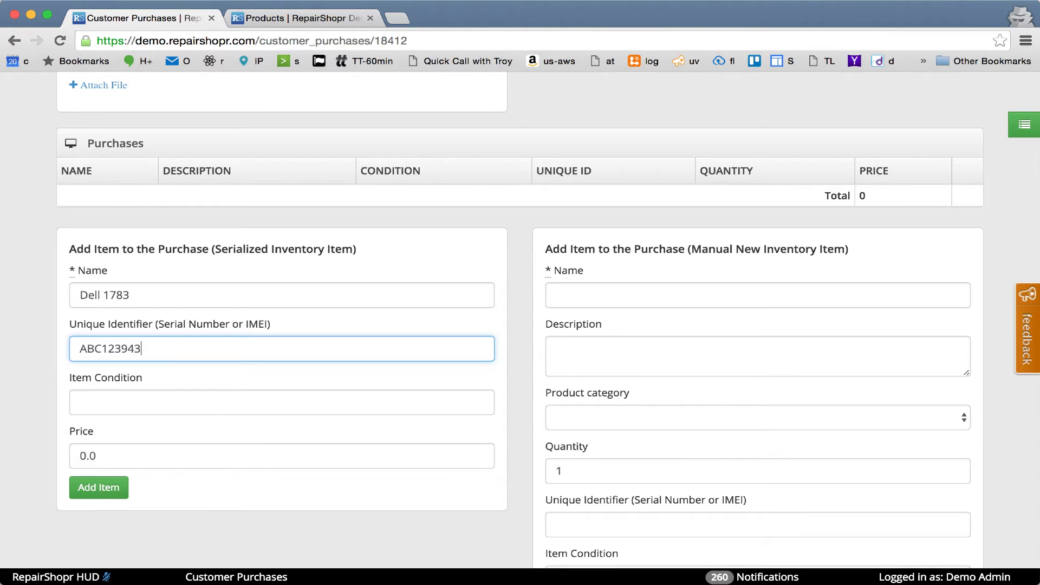
pyautogui.click(151, 406)
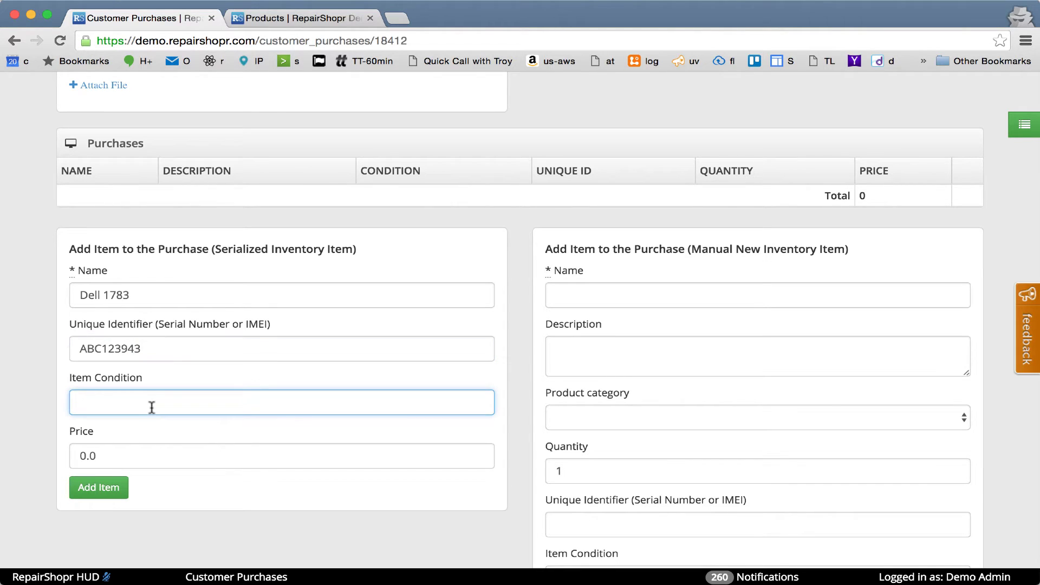
pyautogui.write('Like New')
pyautogui.click(108, 459)
pyautogui.moveTo(108, 459); pyautogui.dragTo(73, 455)
pyautogui.write('250')
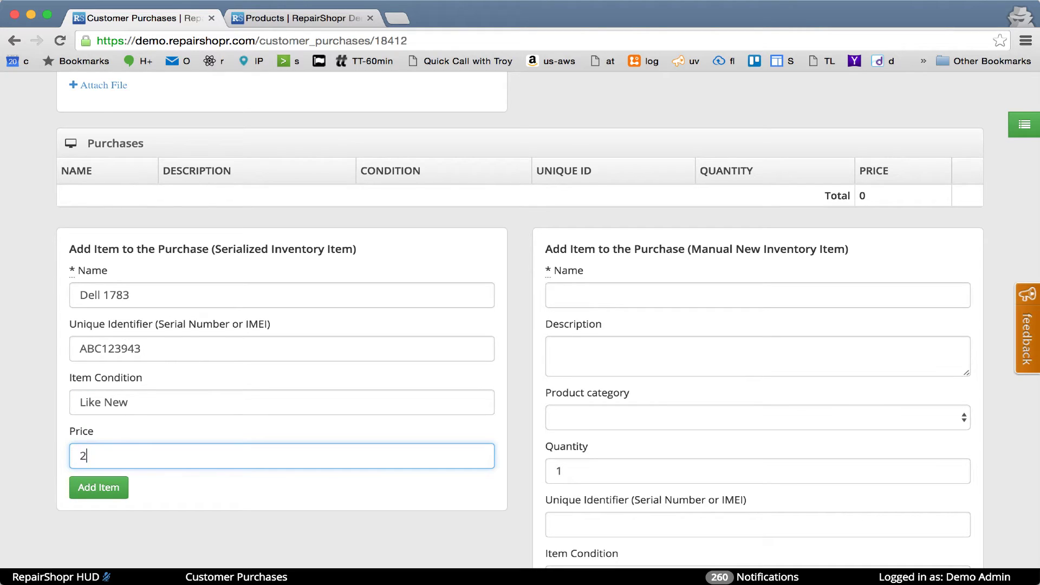
pyautogui.click(84, 489)
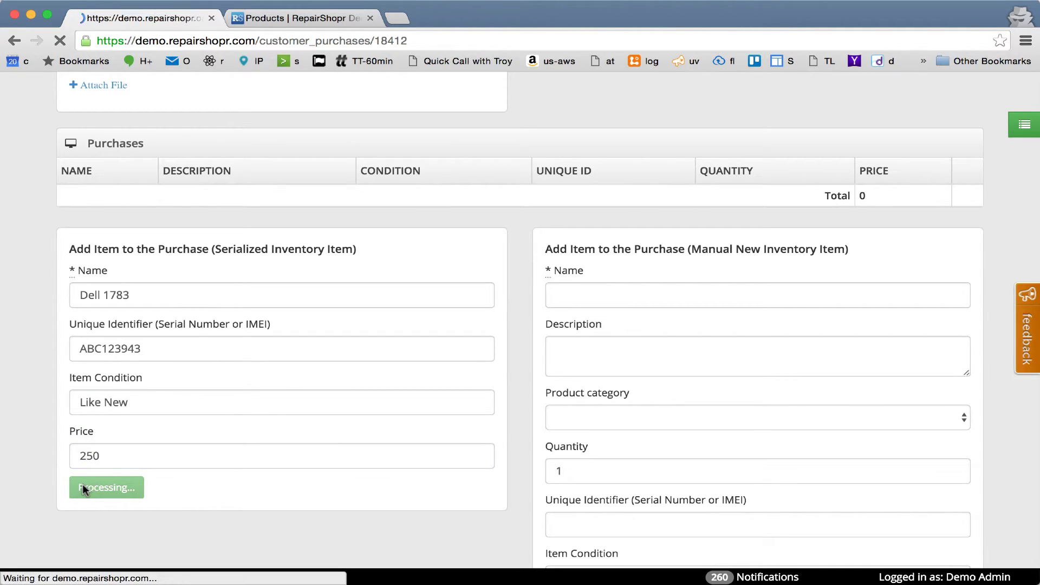
# Check the Dell 1783 line totals 250.0 and start the payout
pyautogui.scroll(-5, 348, 376)
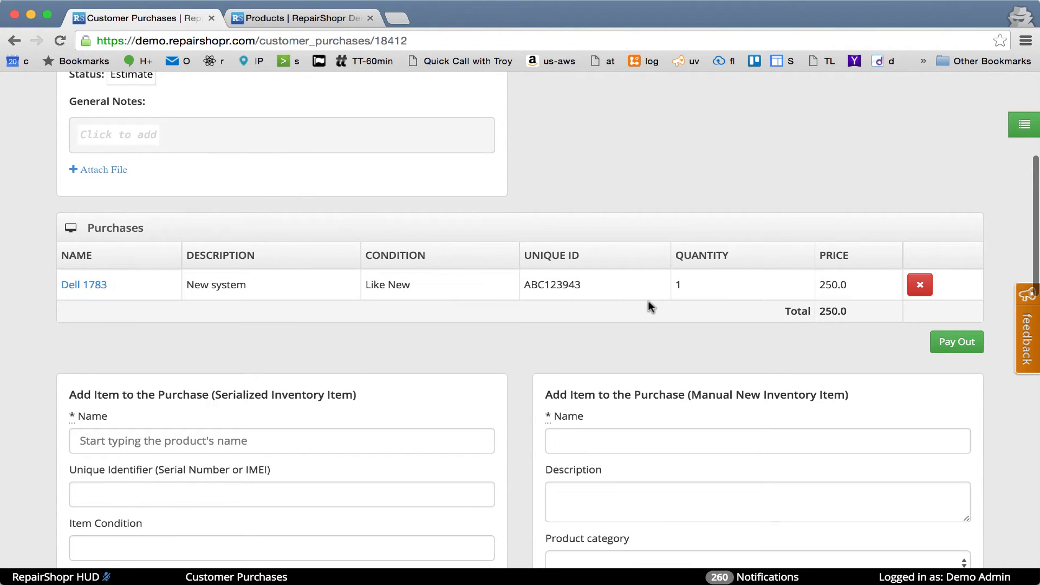
pyautogui.scroll(-4, 512, 288)
pyautogui.scroll(6, 512, 288)
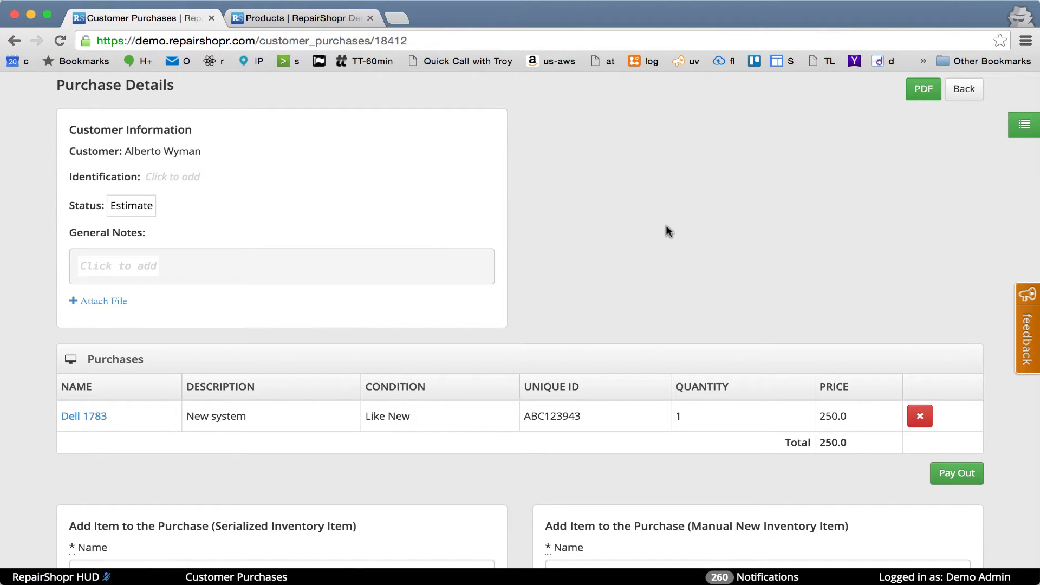
pyautogui.click(957, 474)
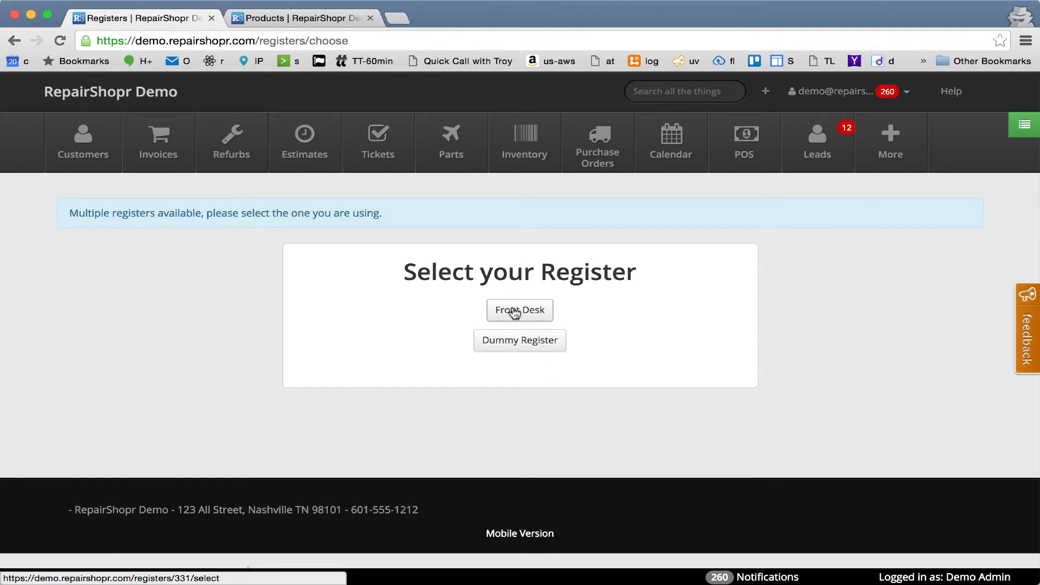
# Choose the Front Desk register and confirm its close and opening counts
pyautogui.click(514, 313)
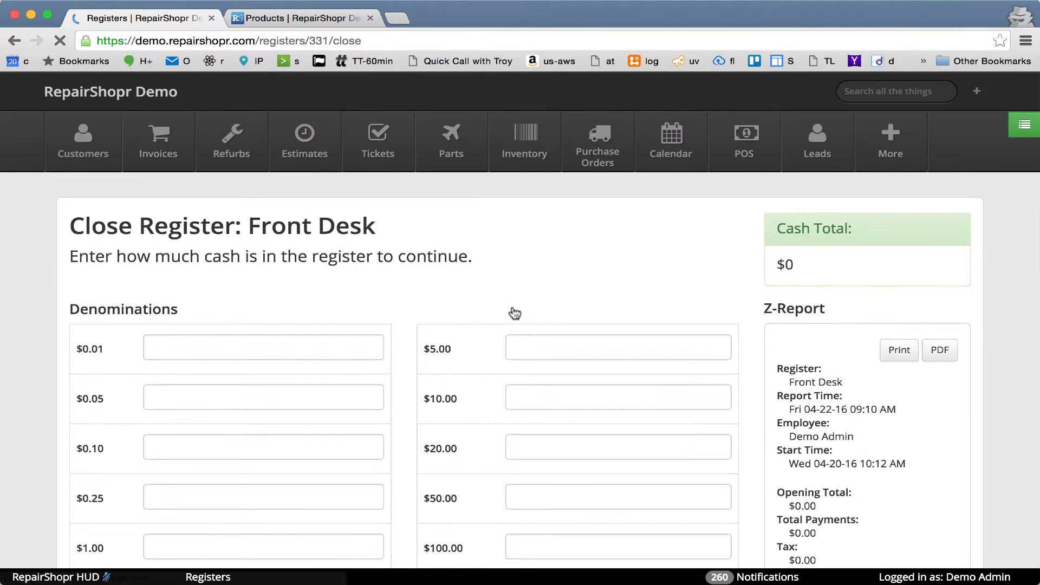
pyautogui.click(561, 410)
pyautogui.press('Return')
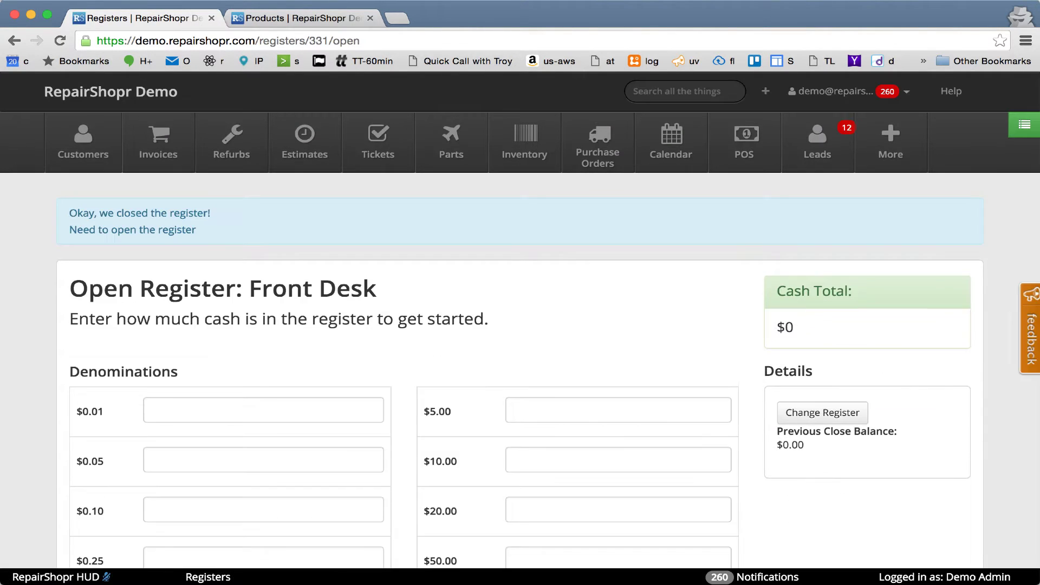
pyautogui.click(567, 411)
pyautogui.press('Return')
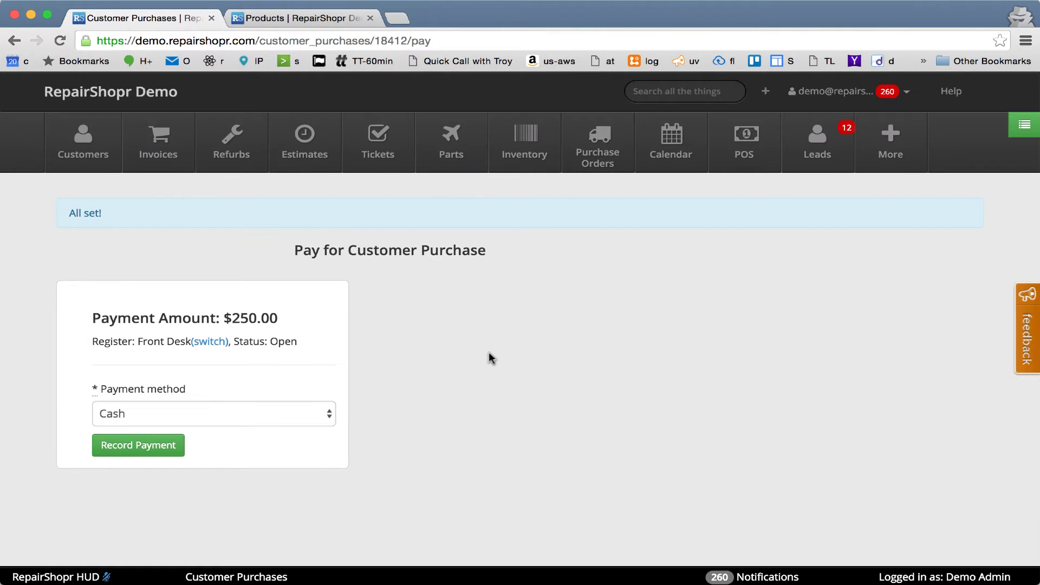
# Pay out the customer purchase in cash, recording the $250.00 payment
pyautogui.hscroll(-5, 278, 296)
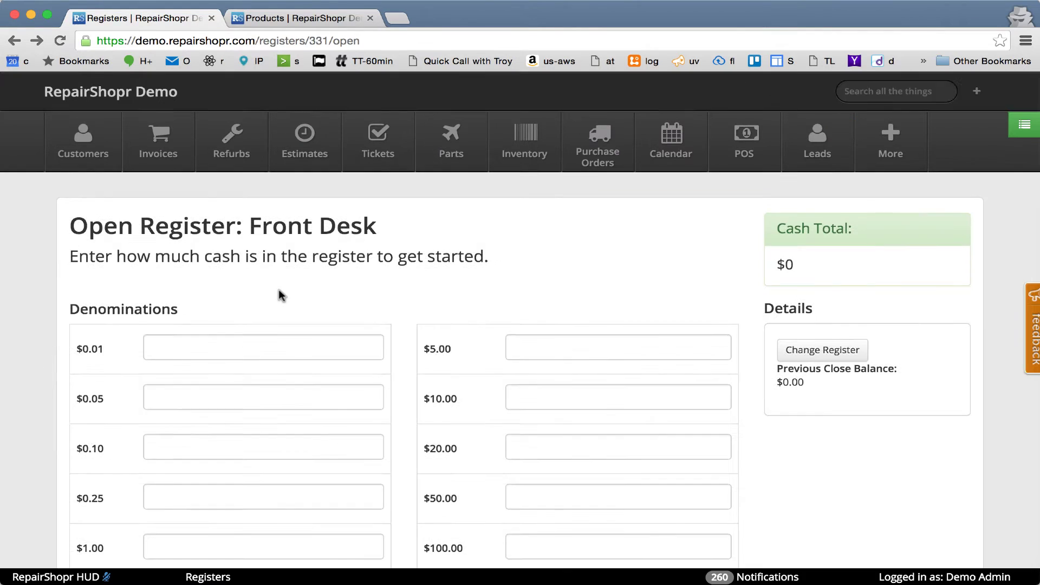
pyautogui.hscroll(-5, 279, 295)
pyautogui.hscroll(-5, 279, 295)
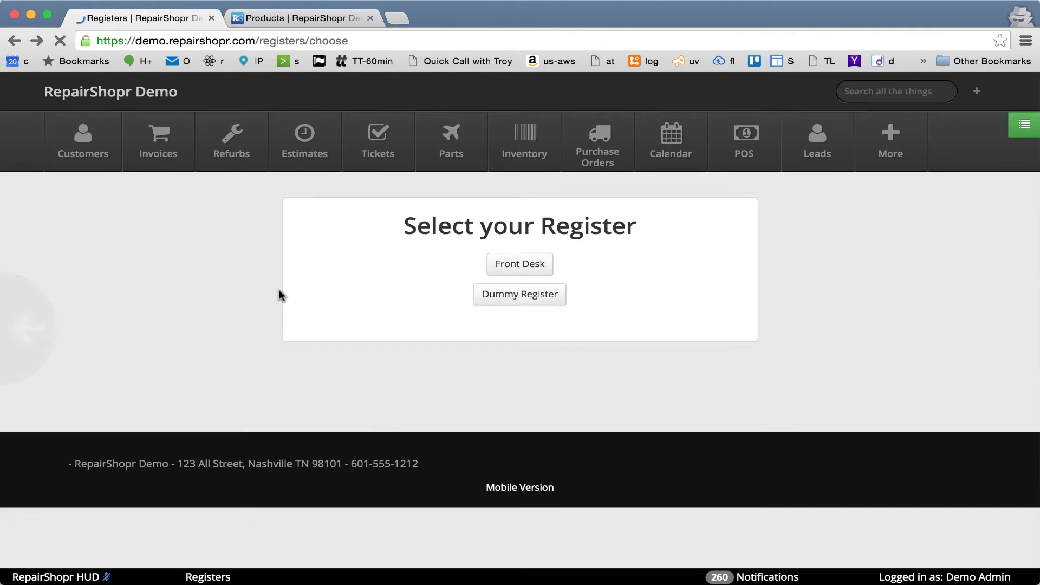
pyautogui.hscroll(-5, 279, 295)
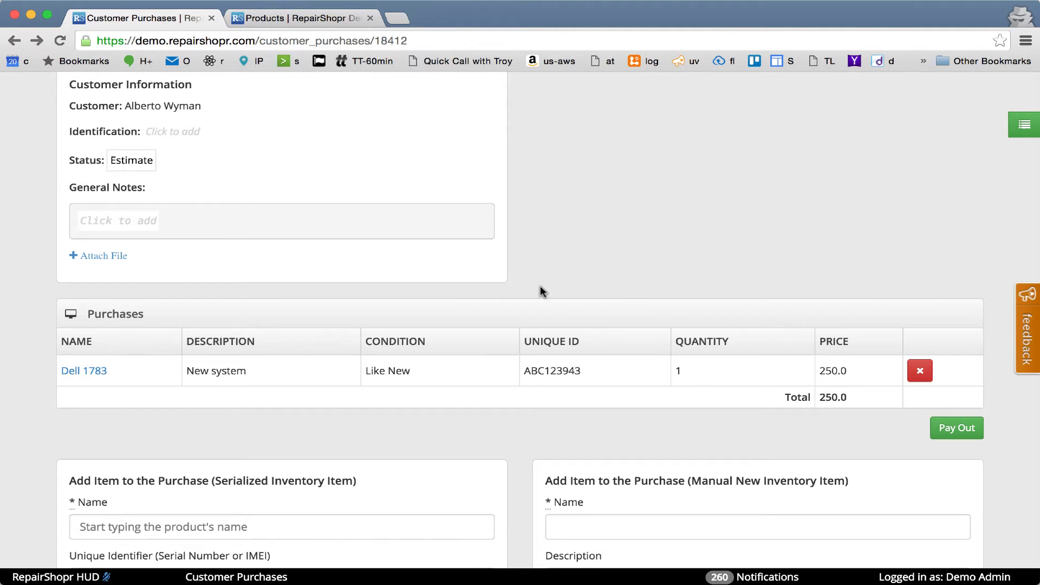
pyautogui.click(949, 430)
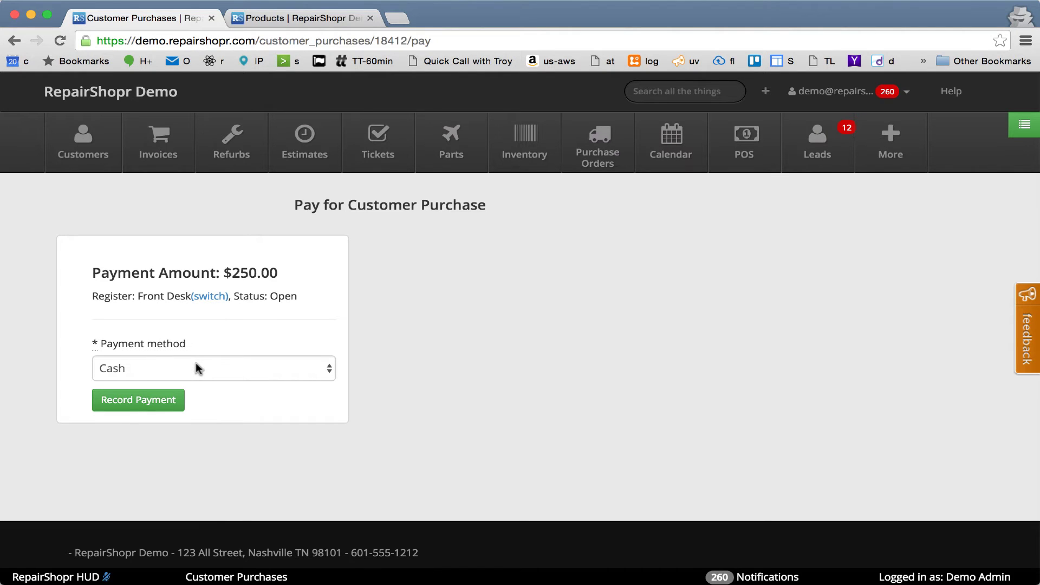
pyautogui.click(124, 407)
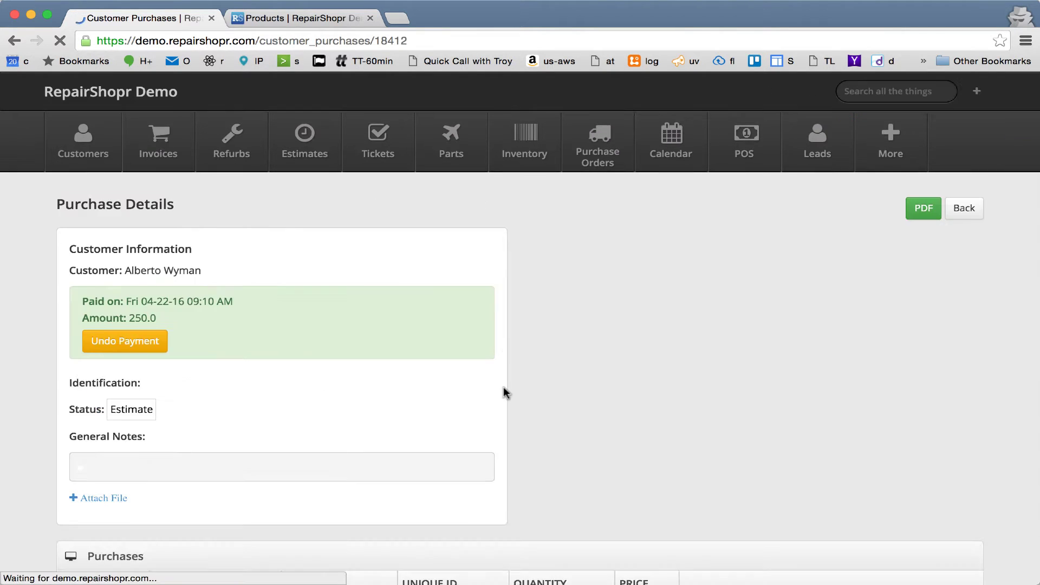
# Open the paid purchase's receipt as a PDF
pyautogui.scroll(-2, 402, 381)
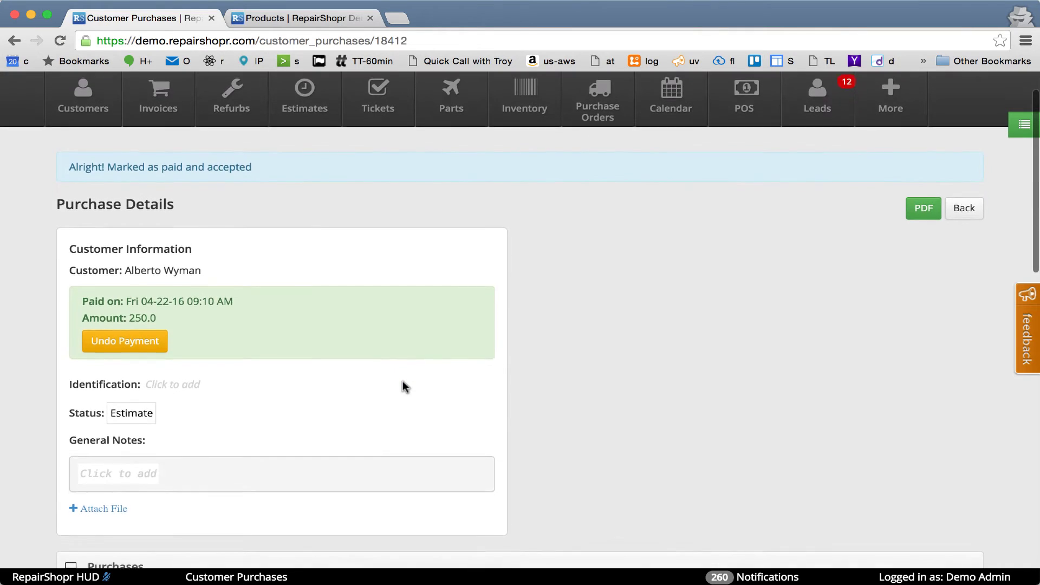
pyautogui.scroll(-4, 403, 382)
pyautogui.scroll(1, 403, 382)
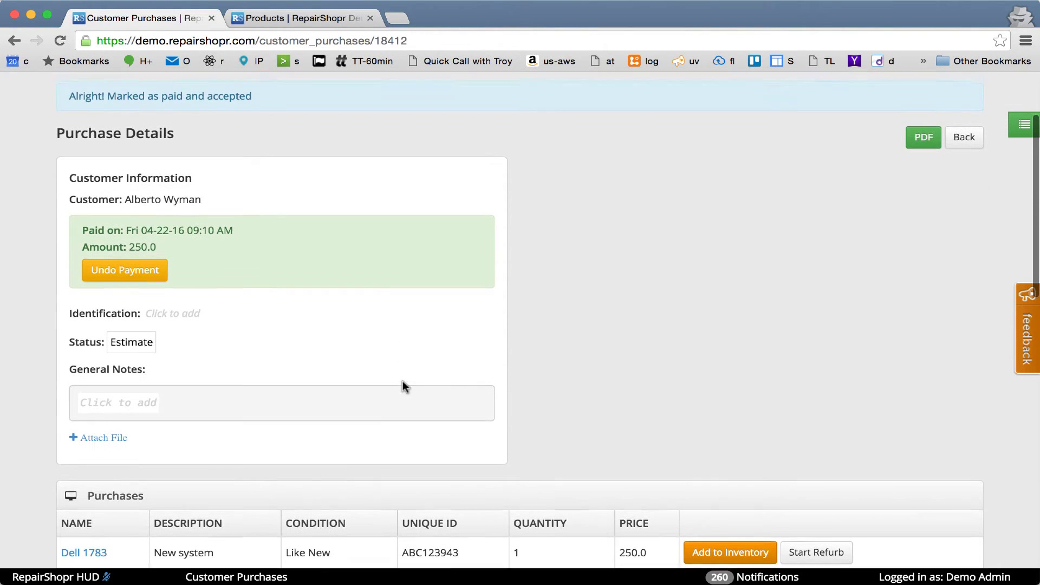
pyautogui.click(907, 145)
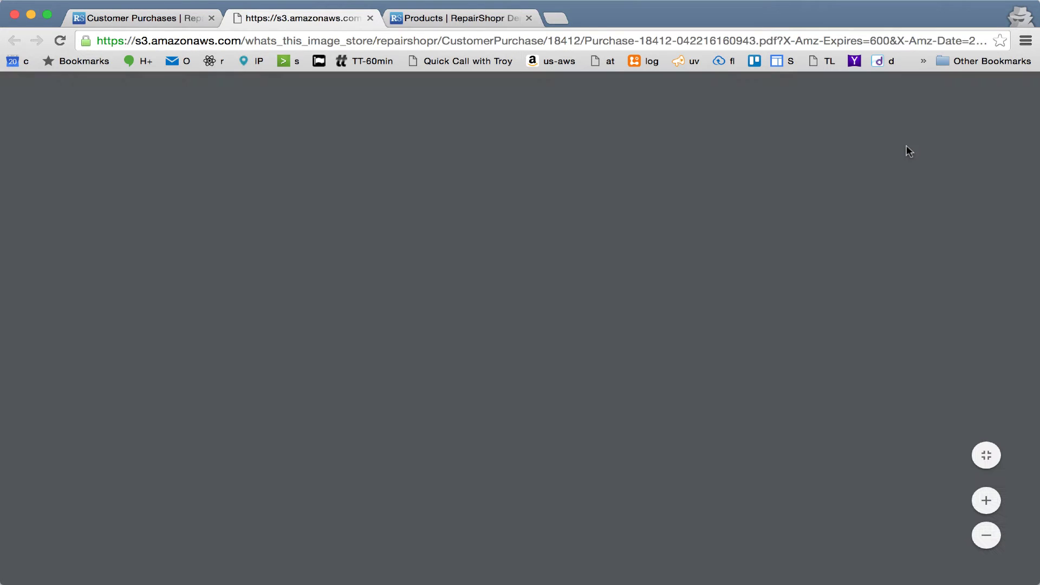
# Review the receipt PDF, then return to the purchase details showing 250.0 paid on 04-22-16
pyautogui.scroll(-5, 504, 313)
pyautogui.scroll(4, 504, 312)
pyautogui.scroll(-3, 504, 313)
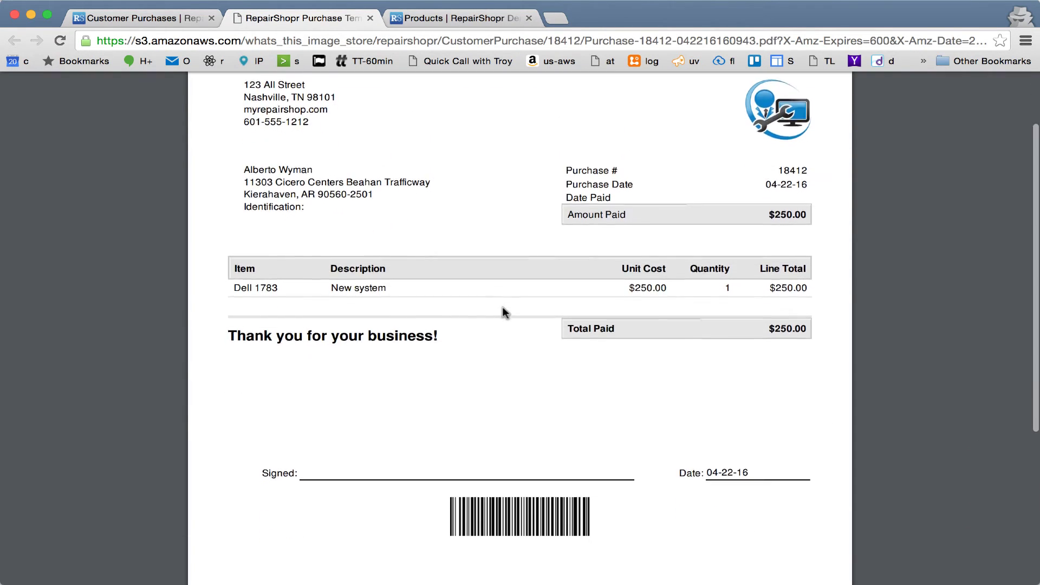
pyautogui.click(161, 20)
pyautogui.scroll(-5, 389, 329)
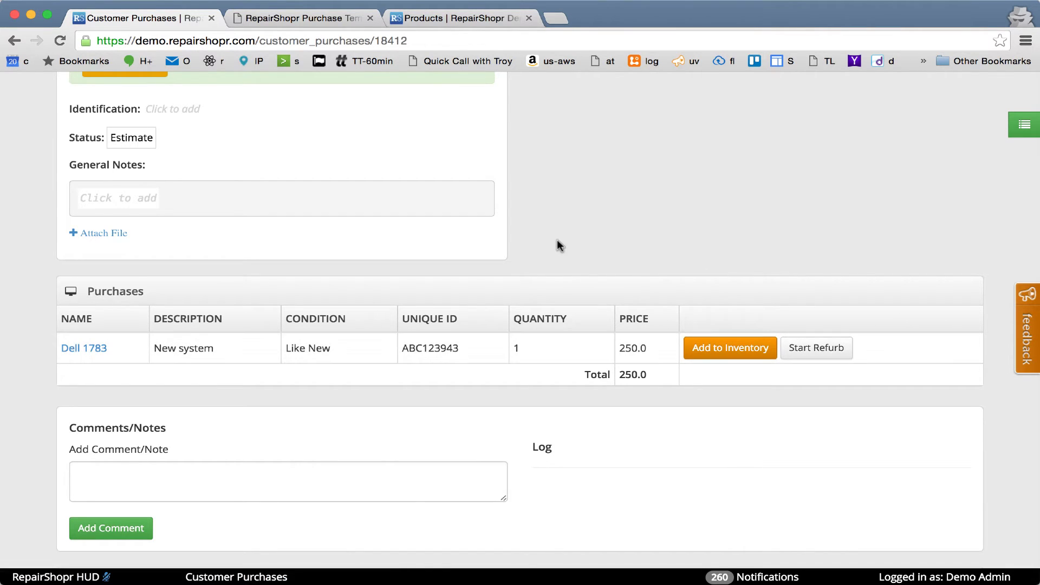
pyautogui.scroll(10, 557, 240)
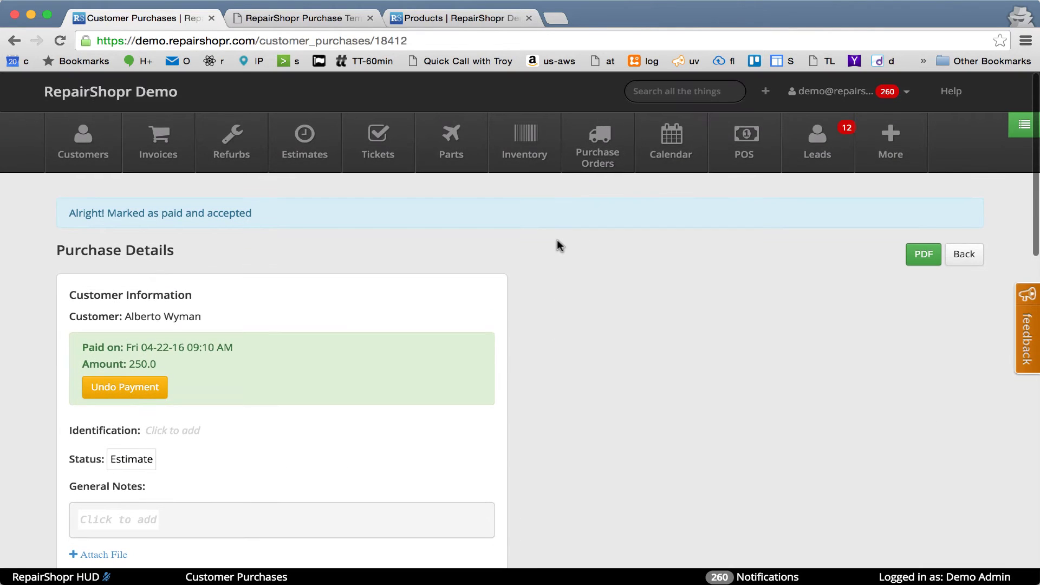
pyautogui.scroll(-5, 557, 240)
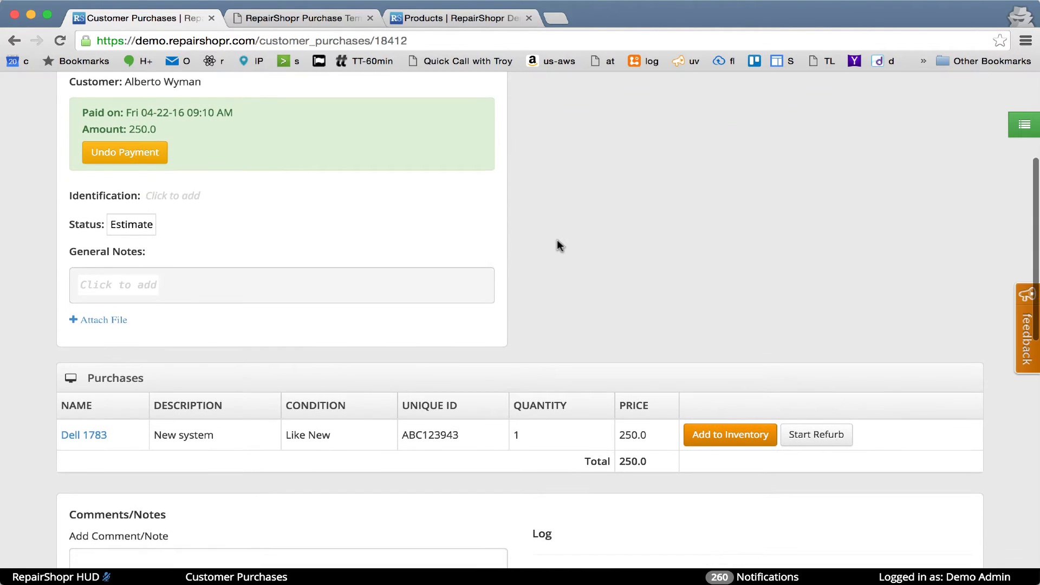
pyautogui.scroll(-2, 558, 239)
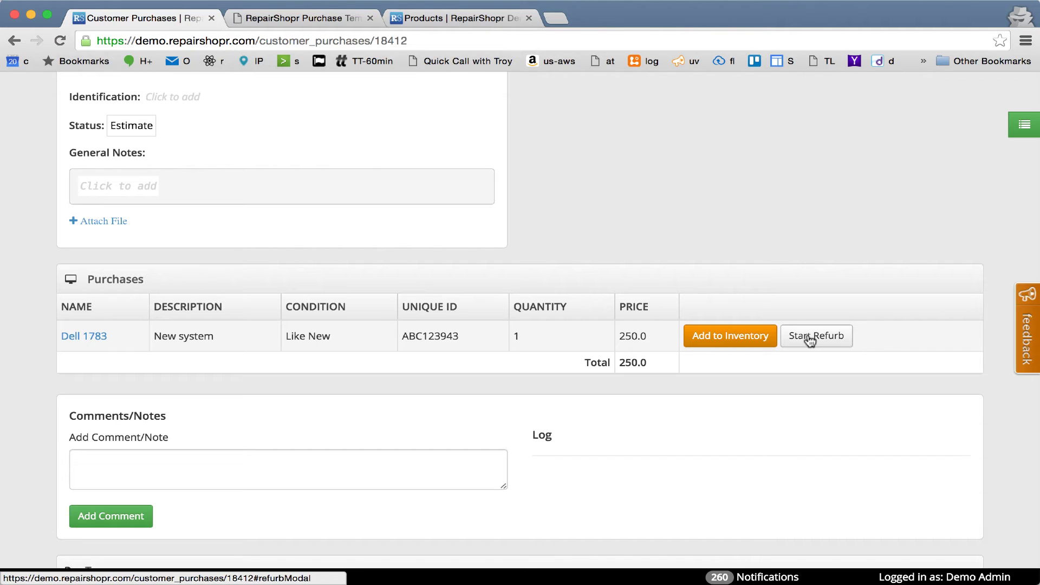
# Add the comment 'just needs a new screen, looks great' to the purchase log
pyautogui.click(358, 474)
pyautogui.write('just ')
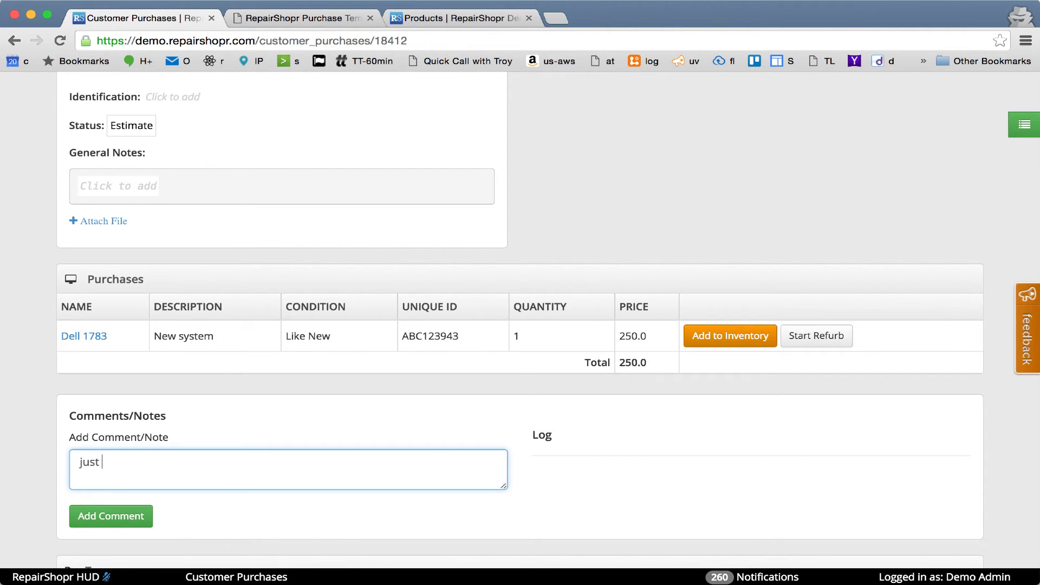
pyautogui.write('needs a new screen, looks great')
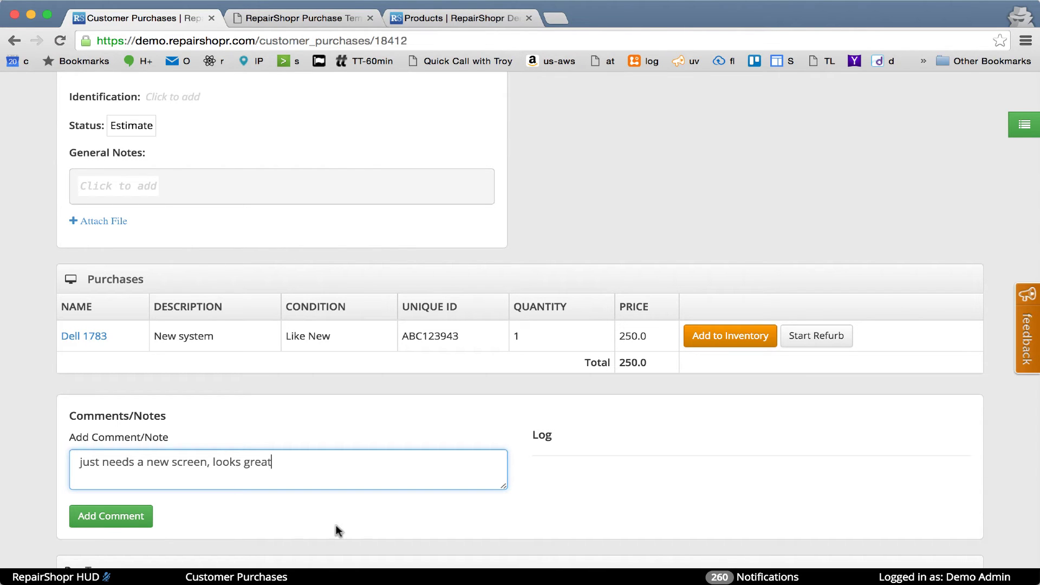
pyautogui.click(135, 524)
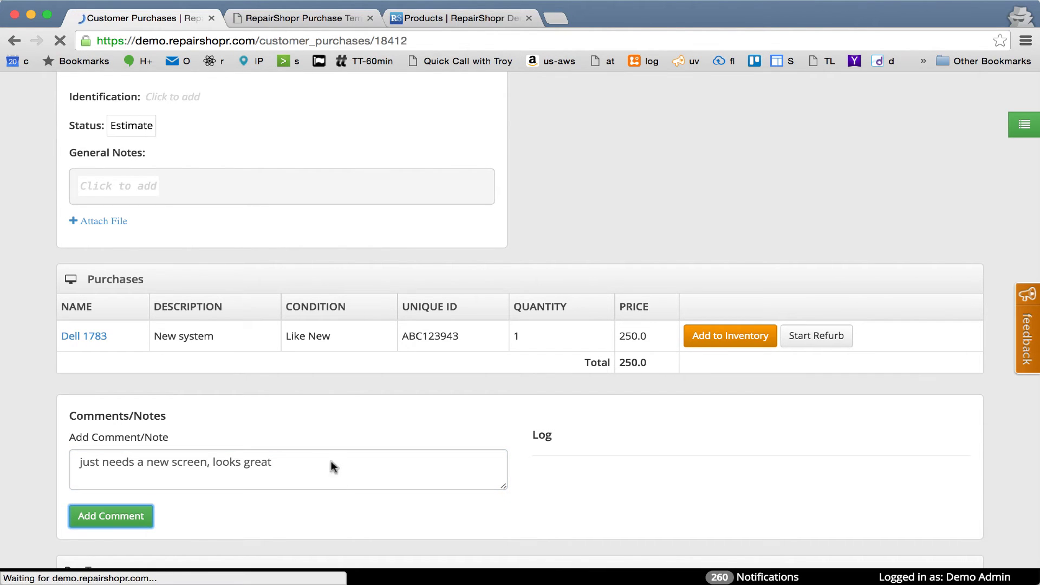
pyautogui.scroll(-2, 442, 405)
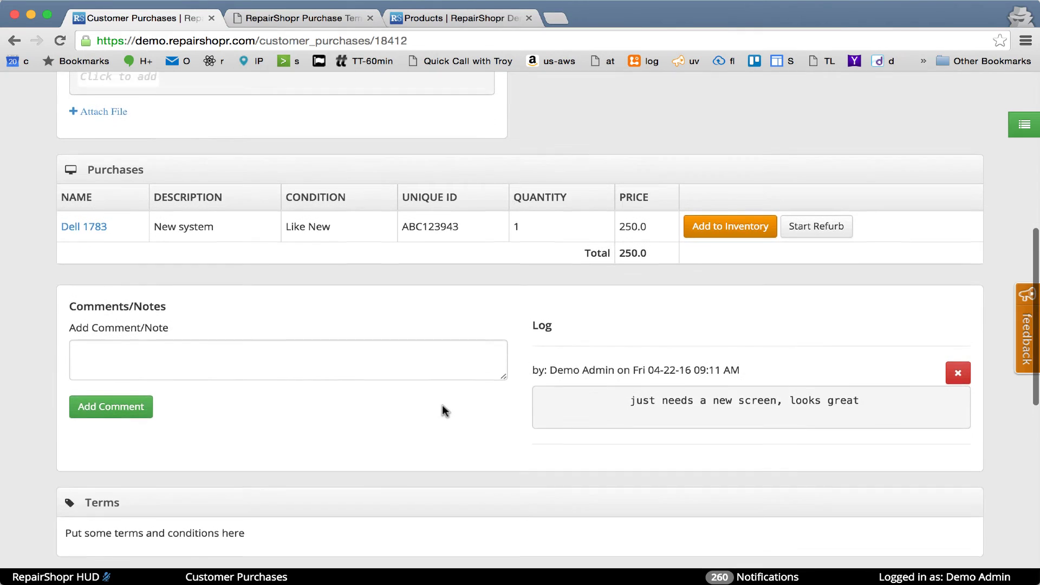
pyautogui.scroll(3, 441, 411)
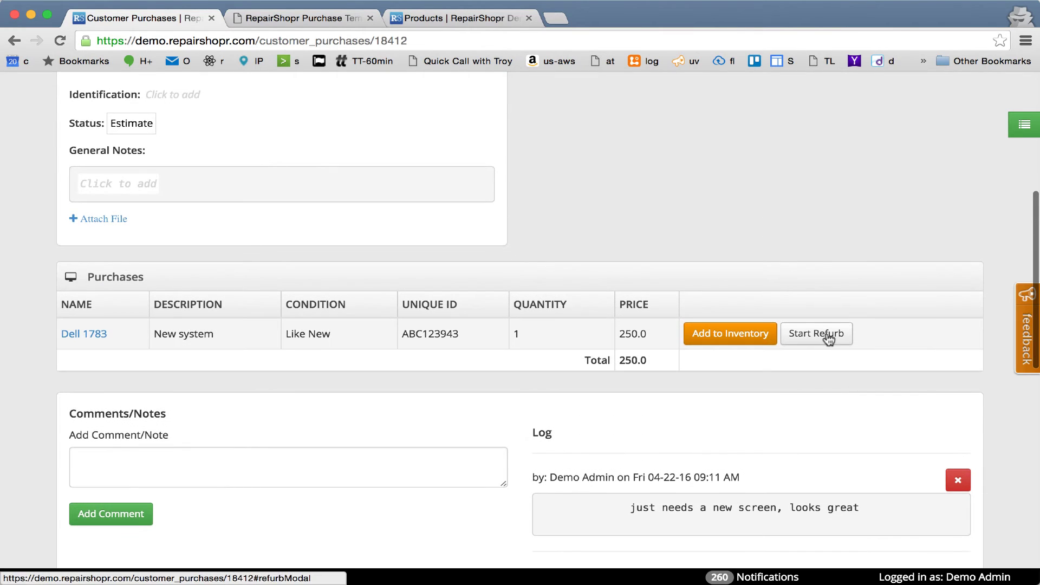
# Send the Dell 1783 to refurb with the issue 'Broken Screen'
pyautogui.click(826, 333)
pyautogui.click(473, 185)
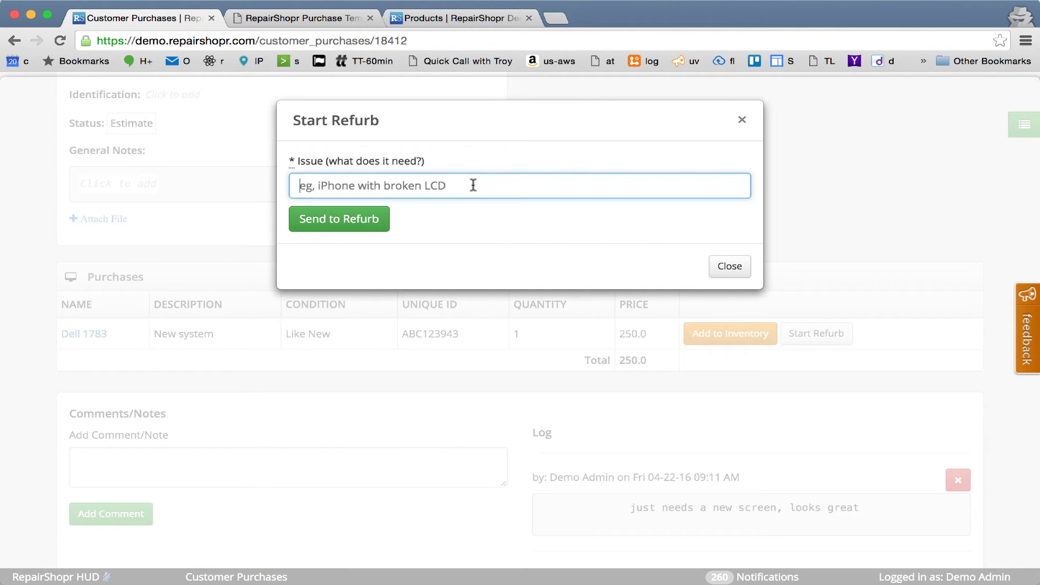
pyautogui.write('Bokr')
pyautogui.press('BackSpace')
pyautogui.write('roken Screen')
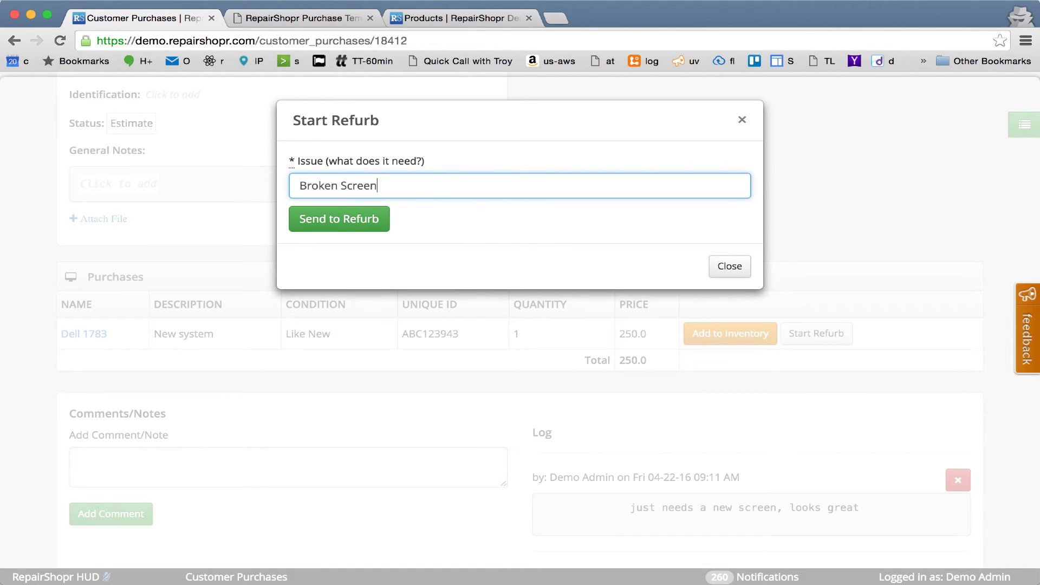
pyautogui.click(364, 217)
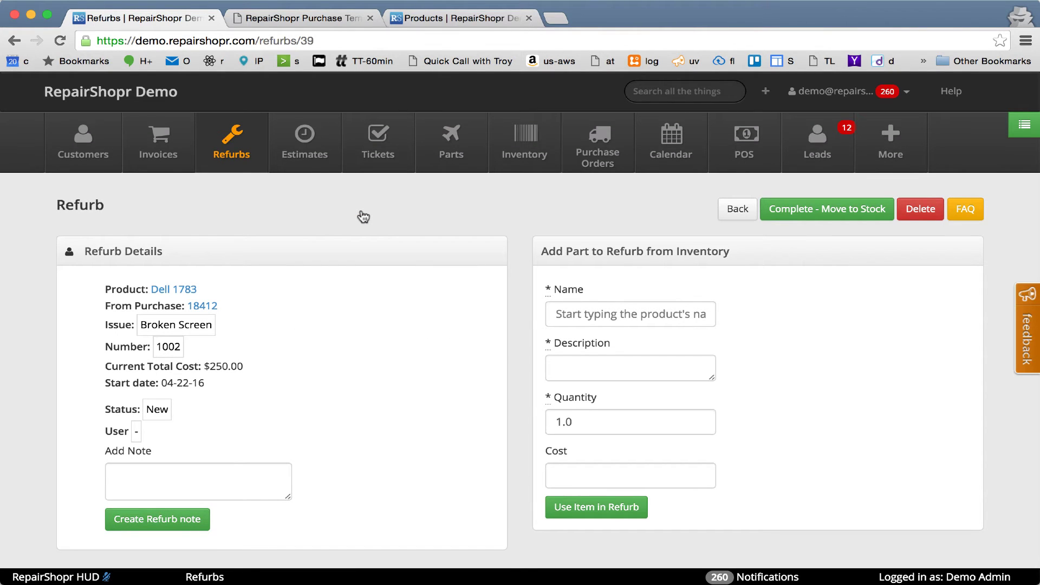
# Open the Refurb Manager to see refurb 1002 listed as New
pyautogui.scroll(-5, 363, 217)
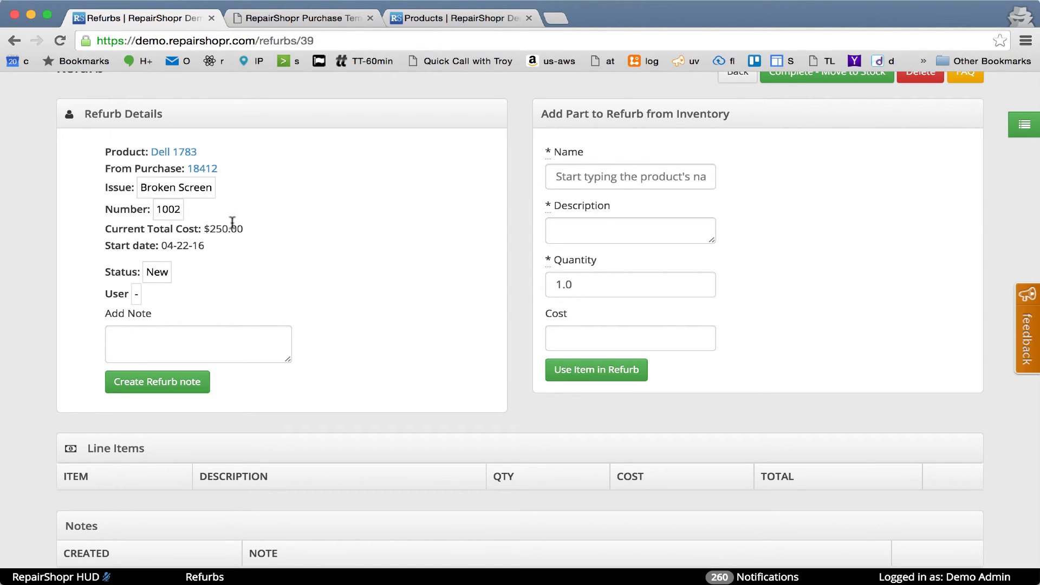
pyautogui.scroll(-2, 324, 279)
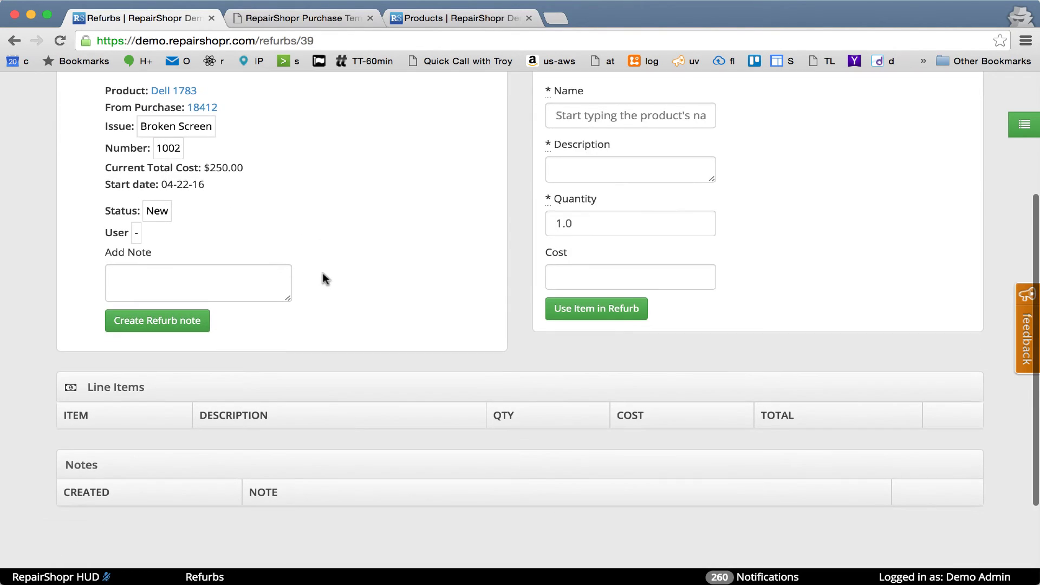
pyautogui.scroll(5, 325, 279)
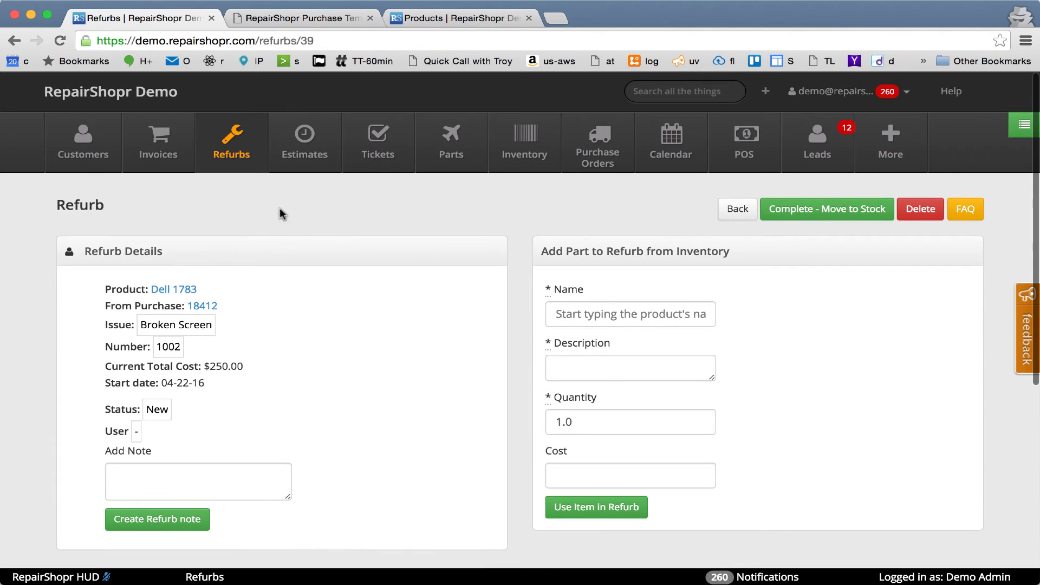
pyautogui.click(230, 149)
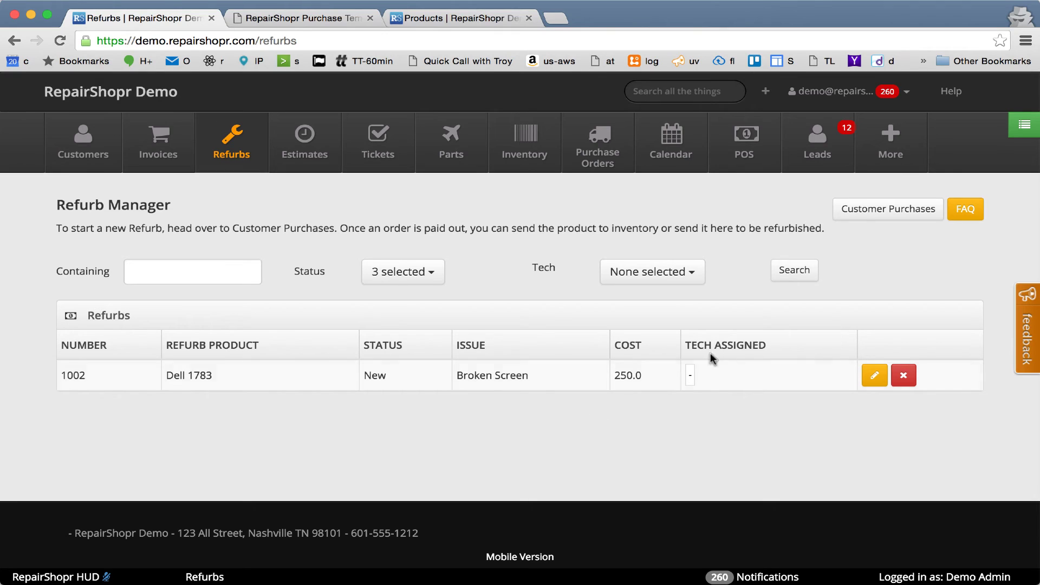
# Assign the Demo Admin user as tech on refurb 1002 and open that refurb
pyautogui.click(689, 377)
pyautogui.click(684, 386)
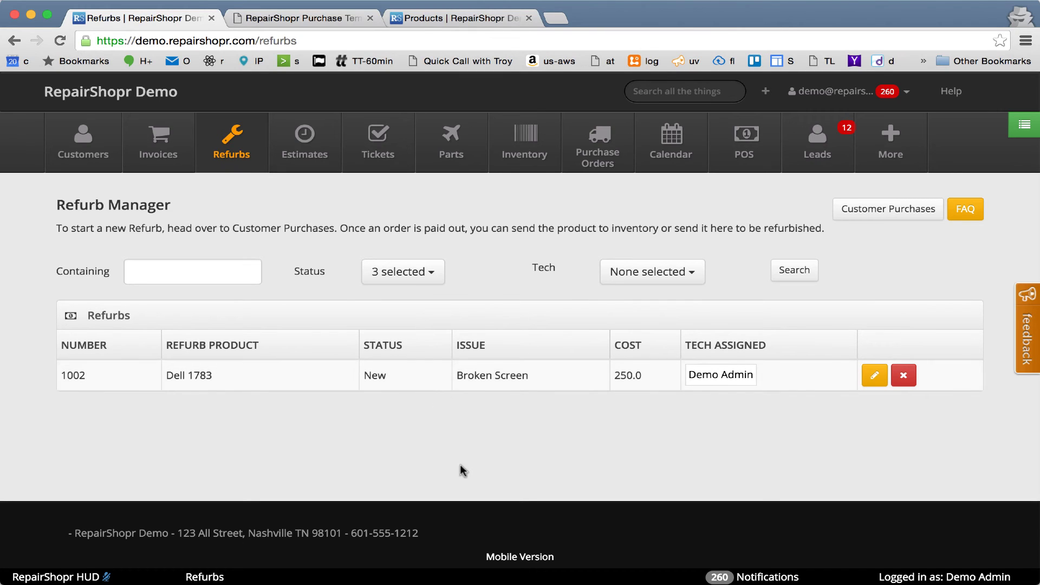
pyautogui.click(867, 380)
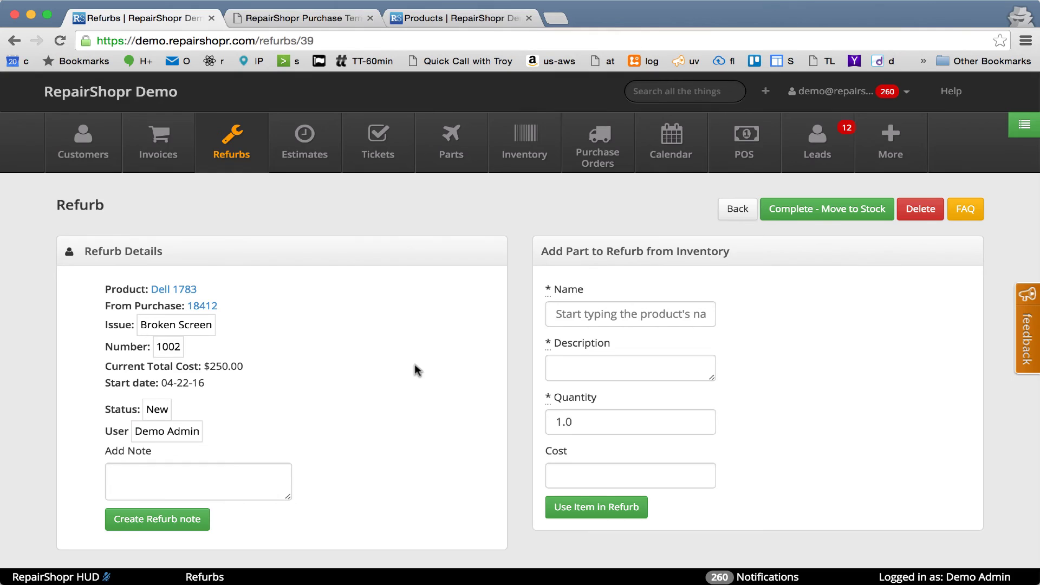
# Add the LaptopFan part (13.0) to refurb 1002
pyautogui.scroll(-3, 414, 370)
pyautogui.click(597, 235)
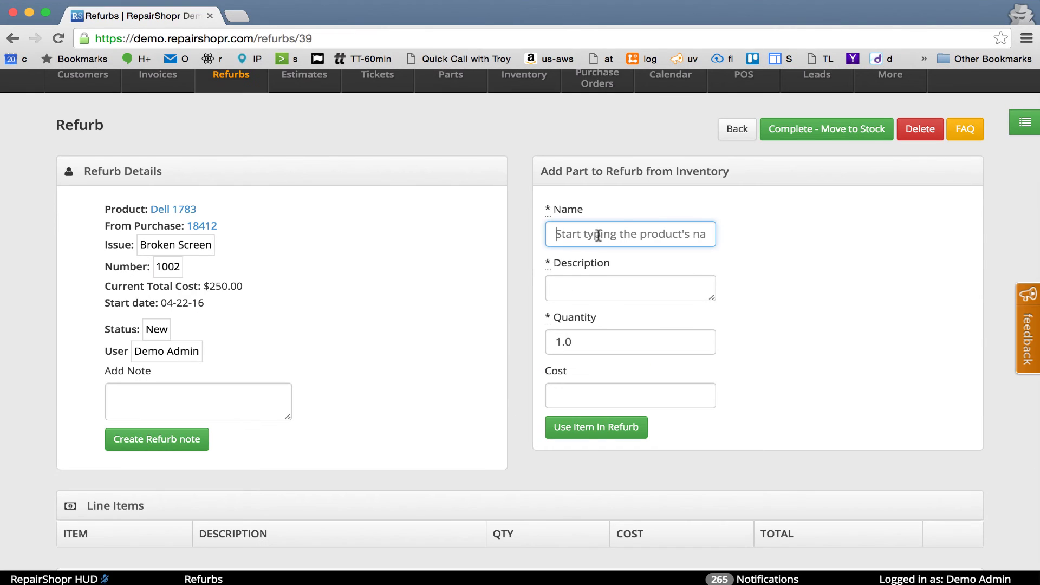
pyautogui.write('la')
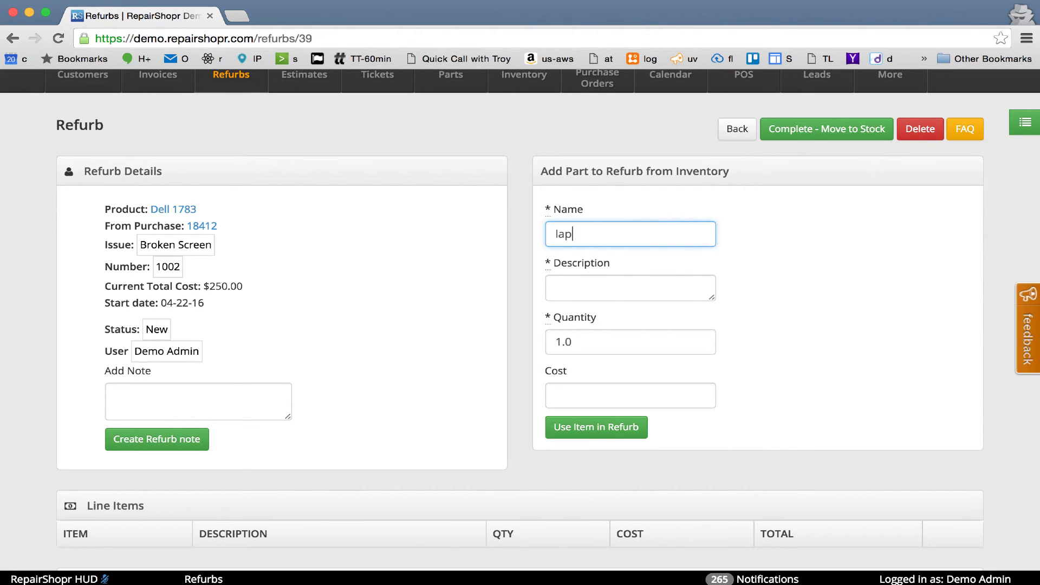
pyautogui.write('p')
pyautogui.press('Down')
pyautogui.press('Down')
pyautogui.press('Down')
pyautogui.press('Return')
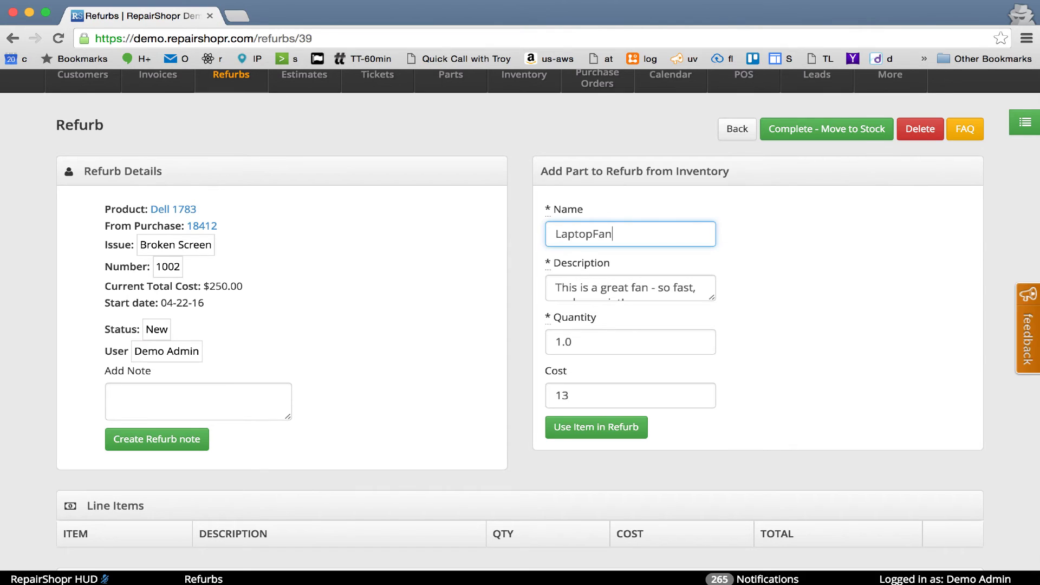
pyautogui.click(596, 434)
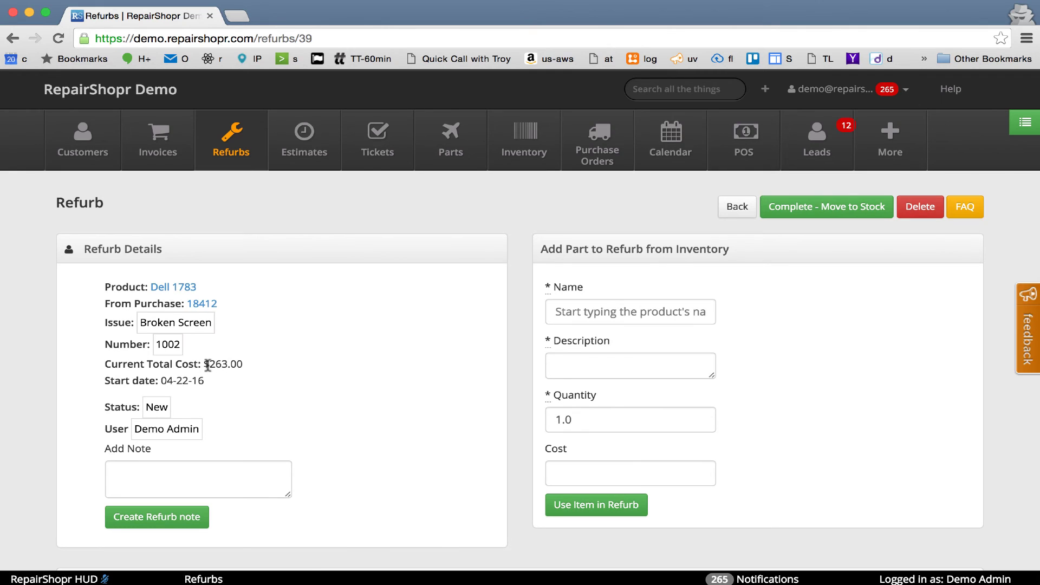
# Add Labor (12.0) to the refurb, bringing its total to $275.00
pyautogui.scroll(-5, 288, 368)
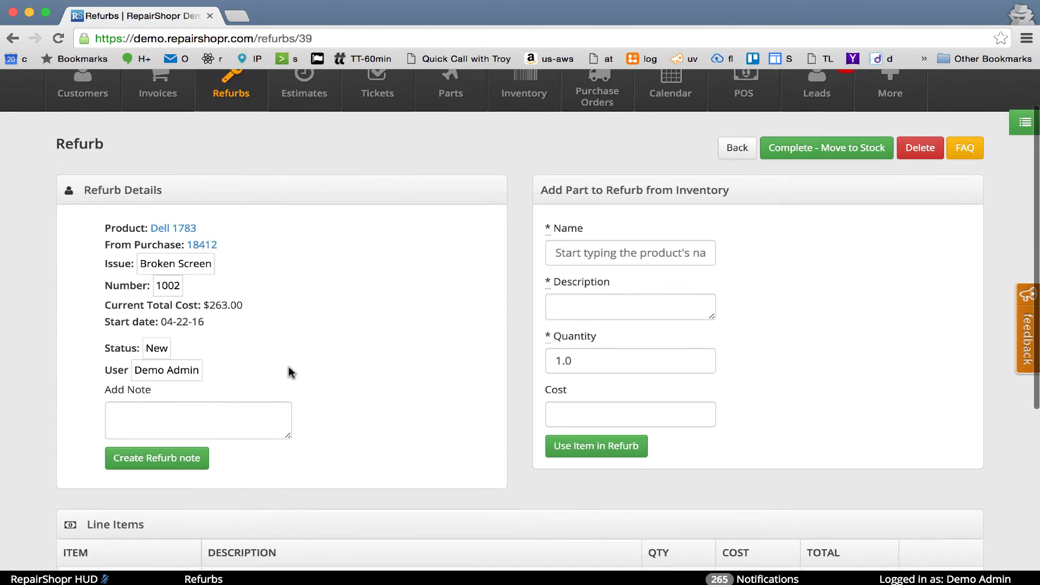
pyautogui.click(578, 185)
pyautogui.write('labor')
pyautogui.press('Return')
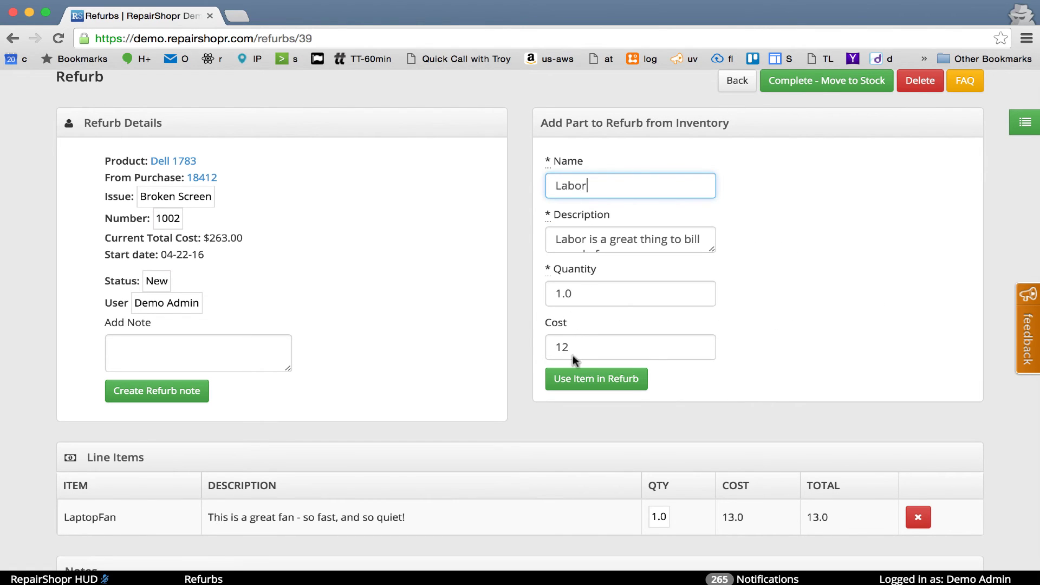
pyautogui.click(582, 377)
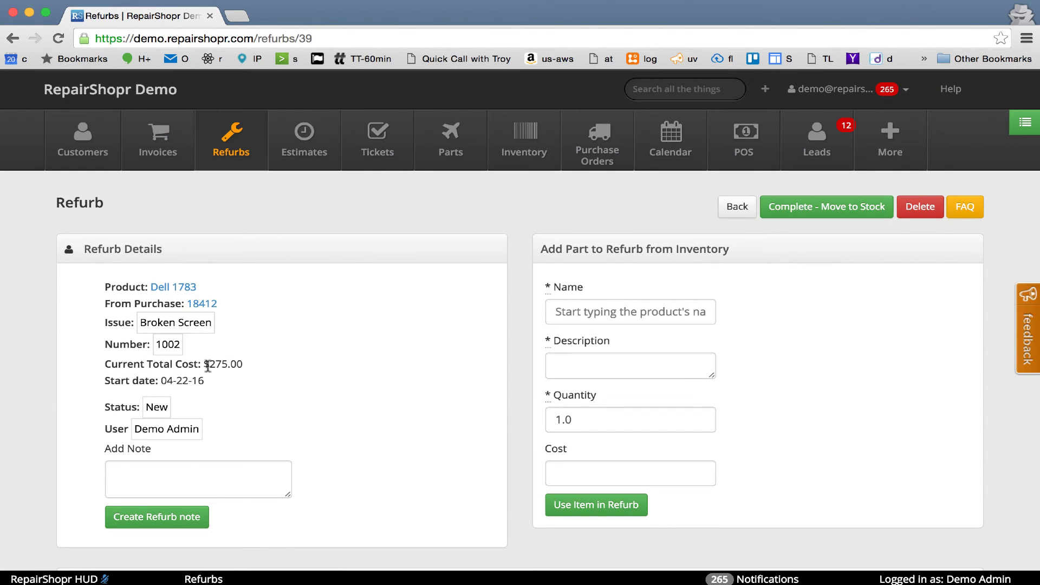
pyautogui.scroll(-5, 361, 405)
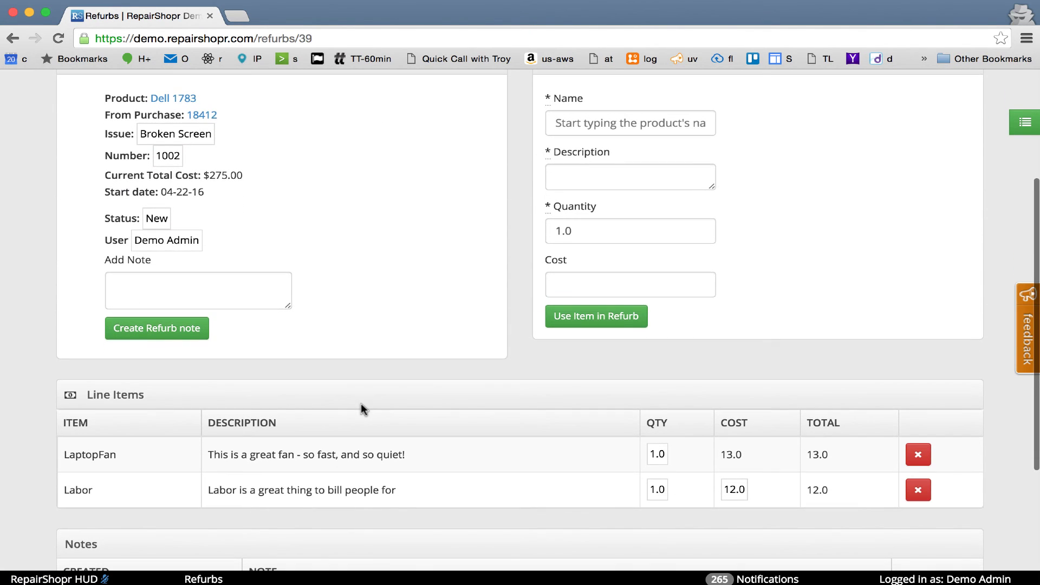
# Complete refurb 1002 and move the Dell 1783 into stock, leaving it Resolved at $275.00
pyautogui.click(619, 130)
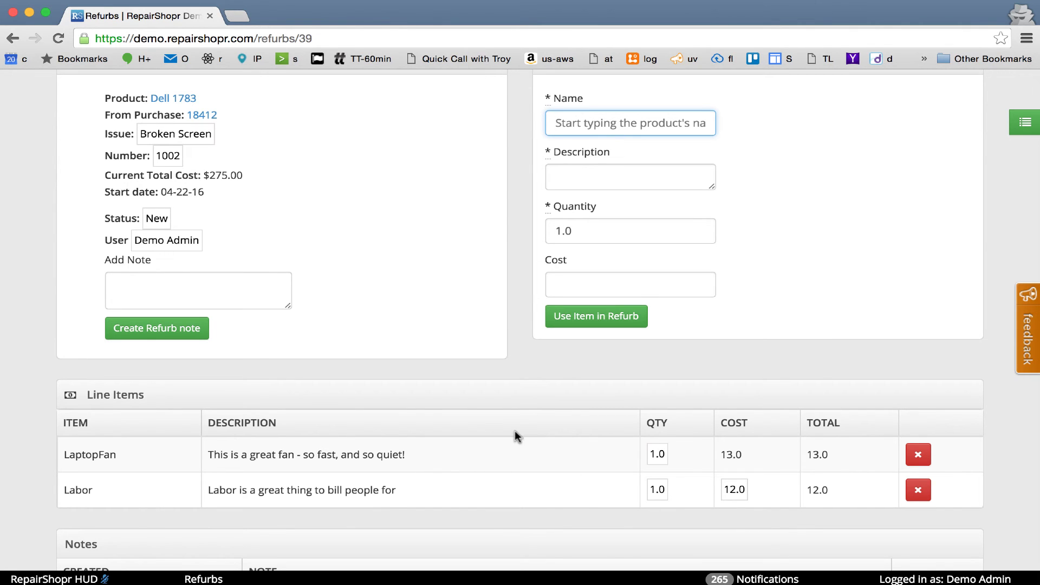
pyautogui.scroll(3, 463, 403)
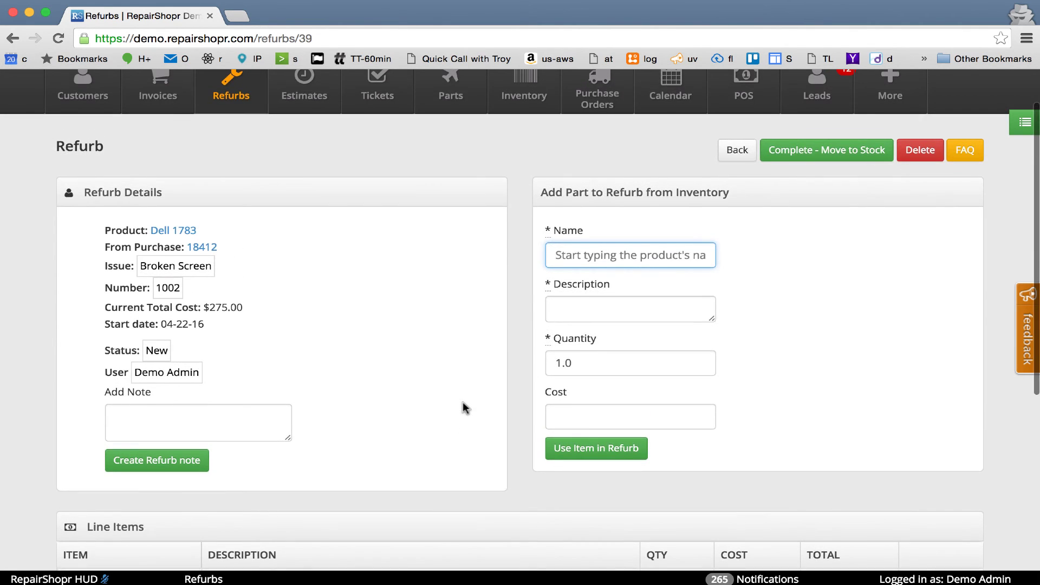
pyautogui.scroll(-2, 463, 402)
pyautogui.scroll(-1, 464, 407)
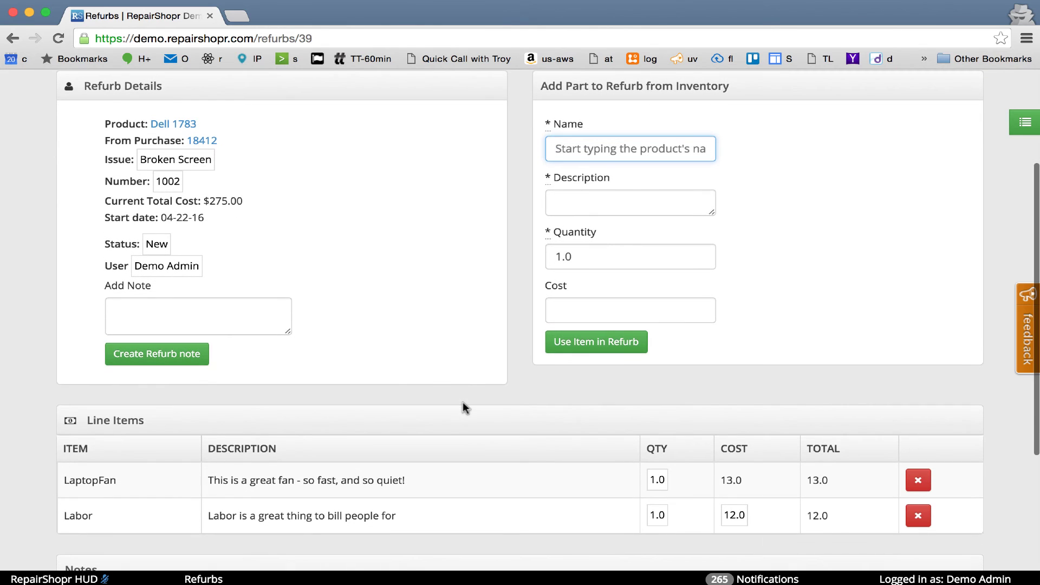
pyautogui.scroll(-4, 464, 408)
pyautogui.scroll(5, 463, 403)
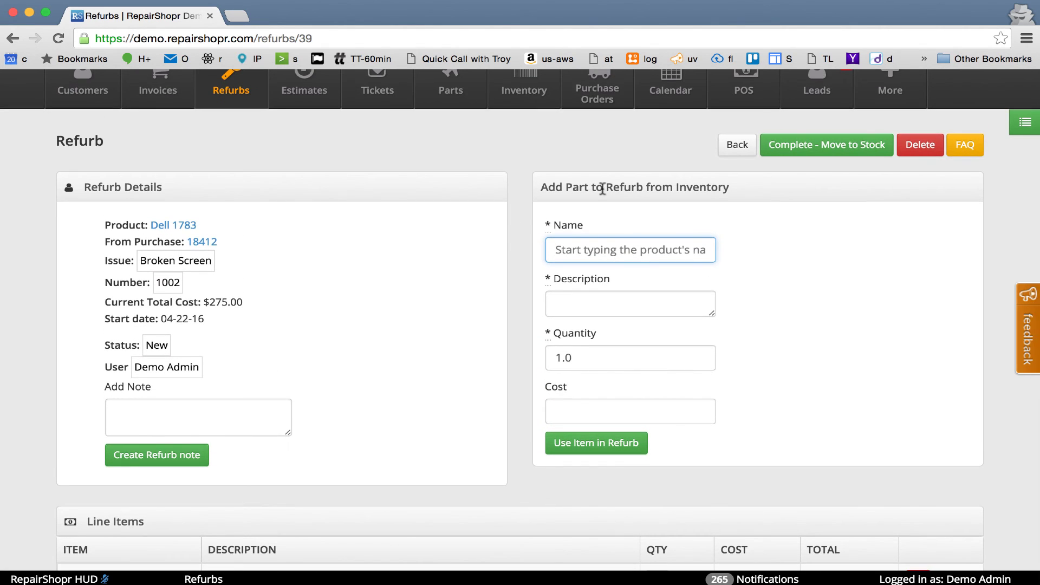
pyautogui.click(812, 150)
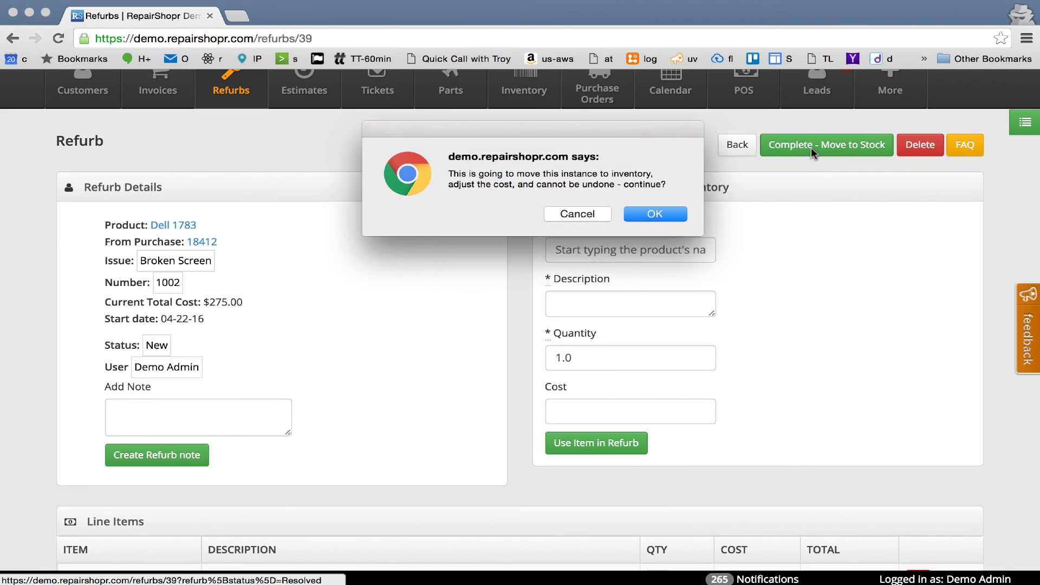
pyautogui.click(656, 215)
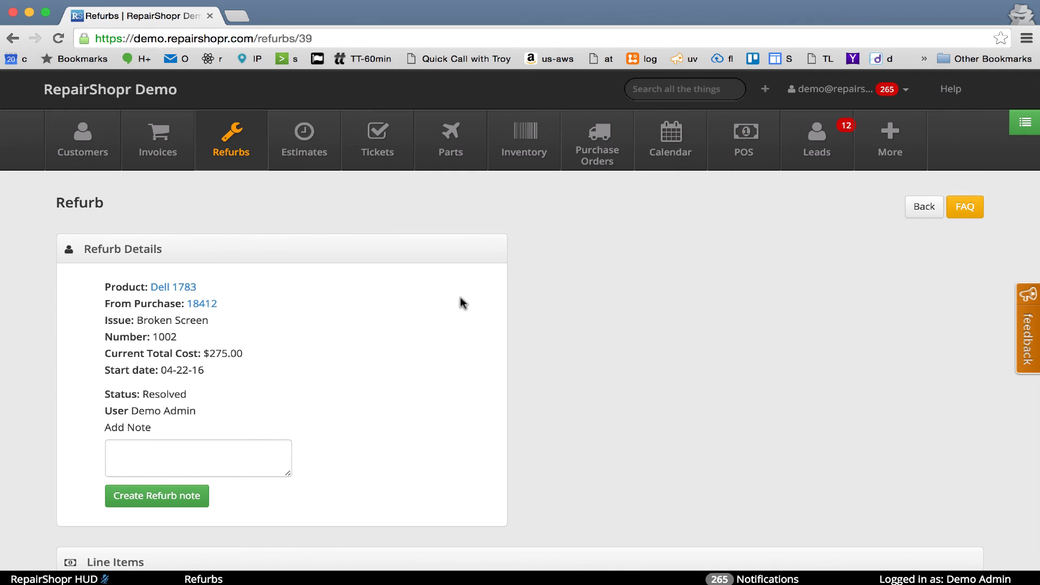
pyautogui.scroll(-3, 367, 389)
pyautogui.scroll(3, 367, 389)
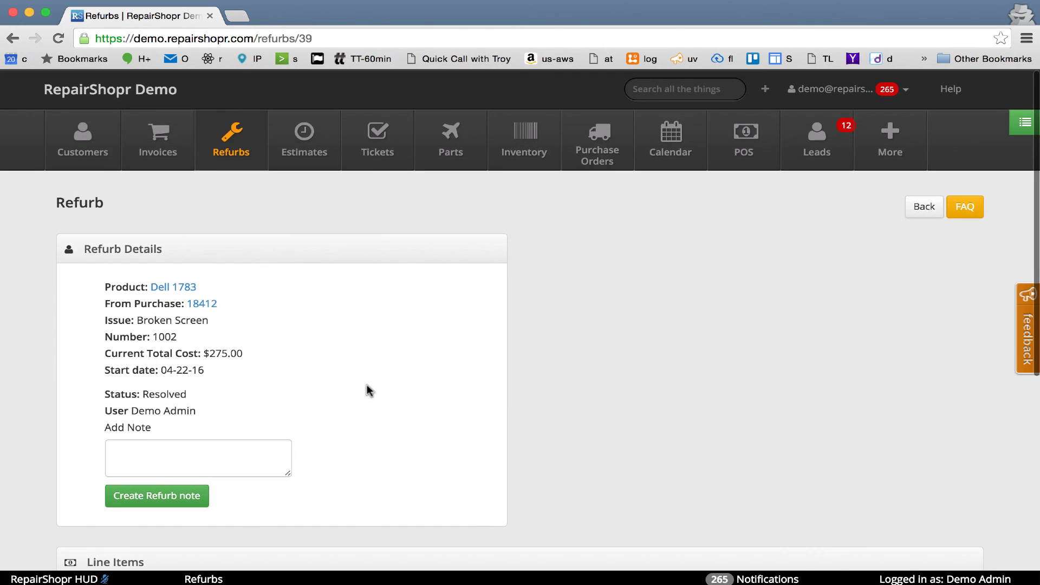
# Open the Dell 1783 product record and paste its serial ABC123943 into the search box
pyautogui.click(176, 289)
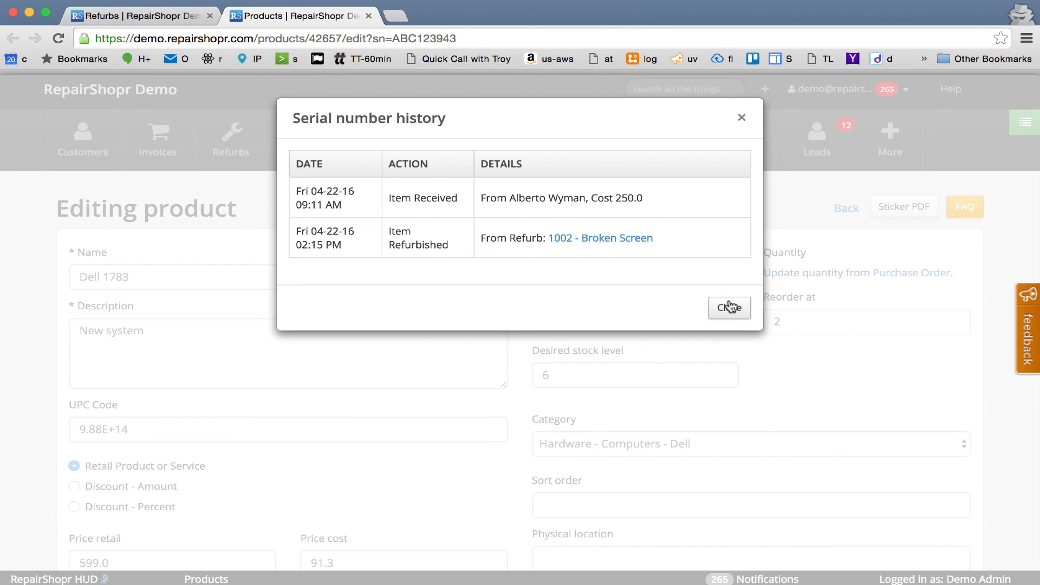
pyautogui.doubleClick(428, 38)
pyautogui.press('super+c')
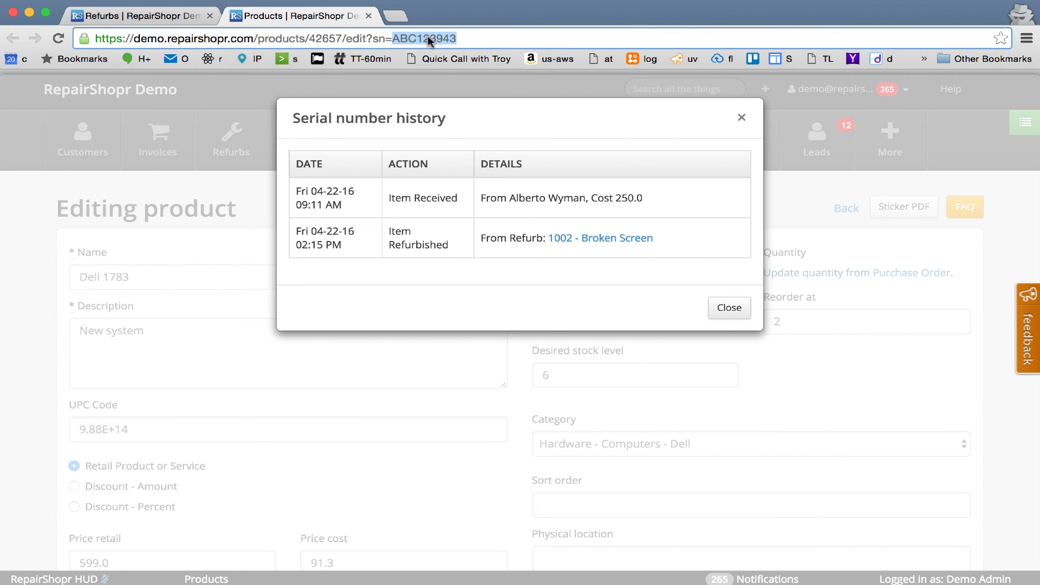
pyautogui.click(711, 317)
pyautogui.click(679, 90)
pyautogui.press('super+v')
# Review the serial ABC123943 history showing it received then refurbished, and close it
pyautogui.press('Down')
pyautogui.press('Return')
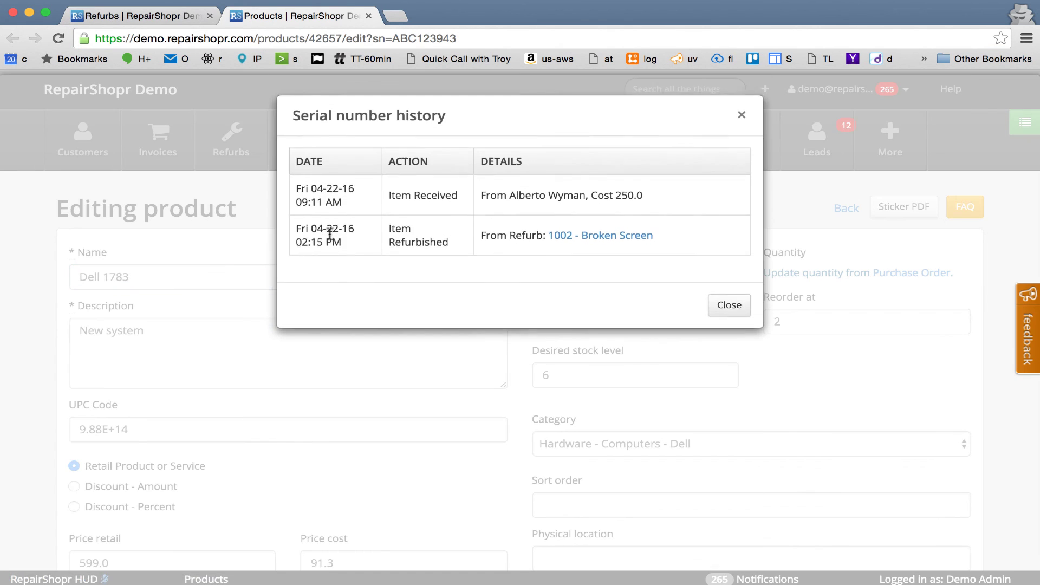
pyautogui.click(726, 308)
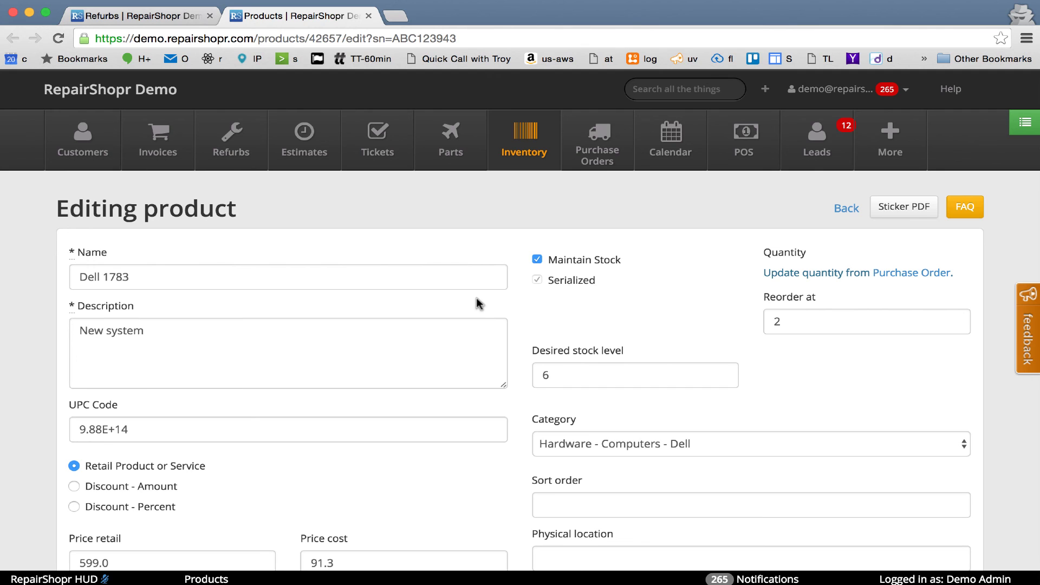
pyautogui.scroll(-5, 271, 401)
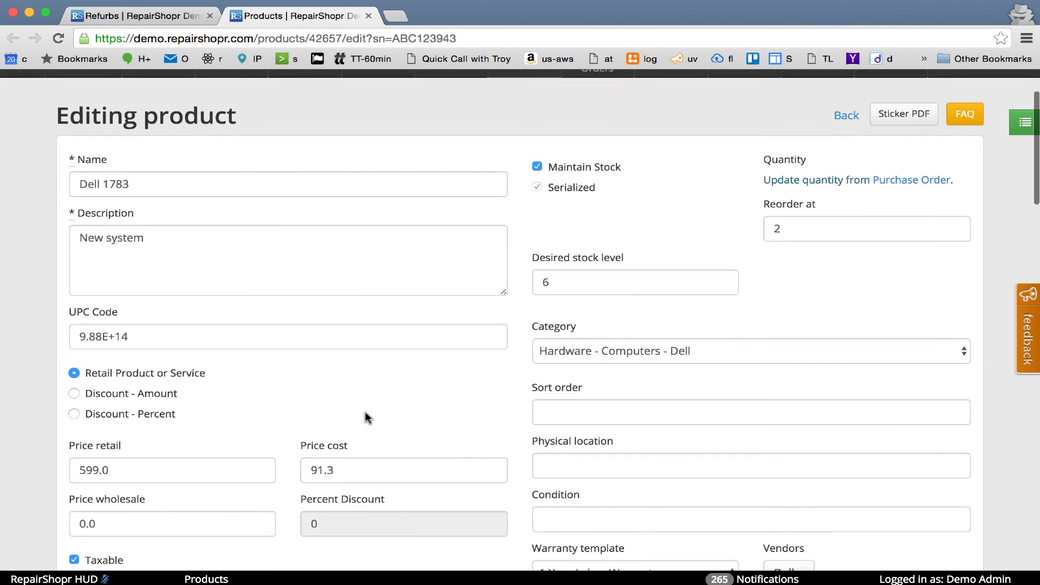